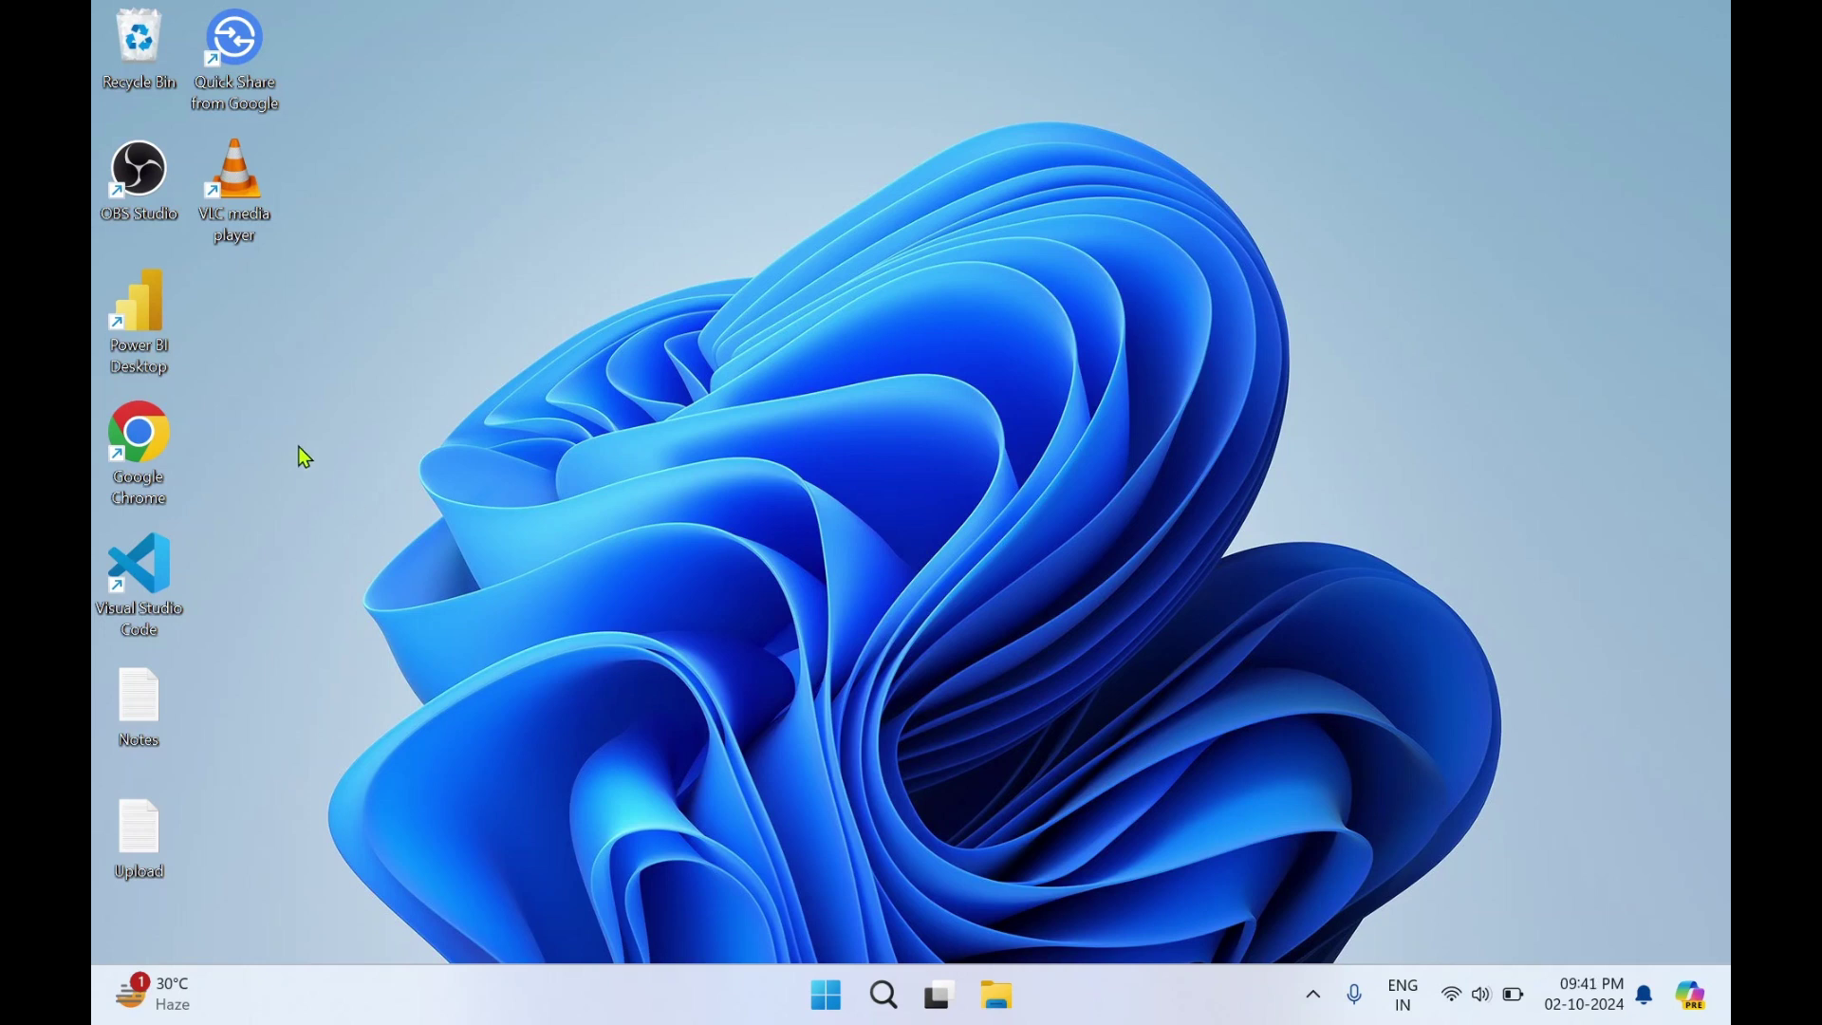
# - Launch Google Chrome and search the web for 'tixati download'
pyautogui.doubleClick(138, 446)
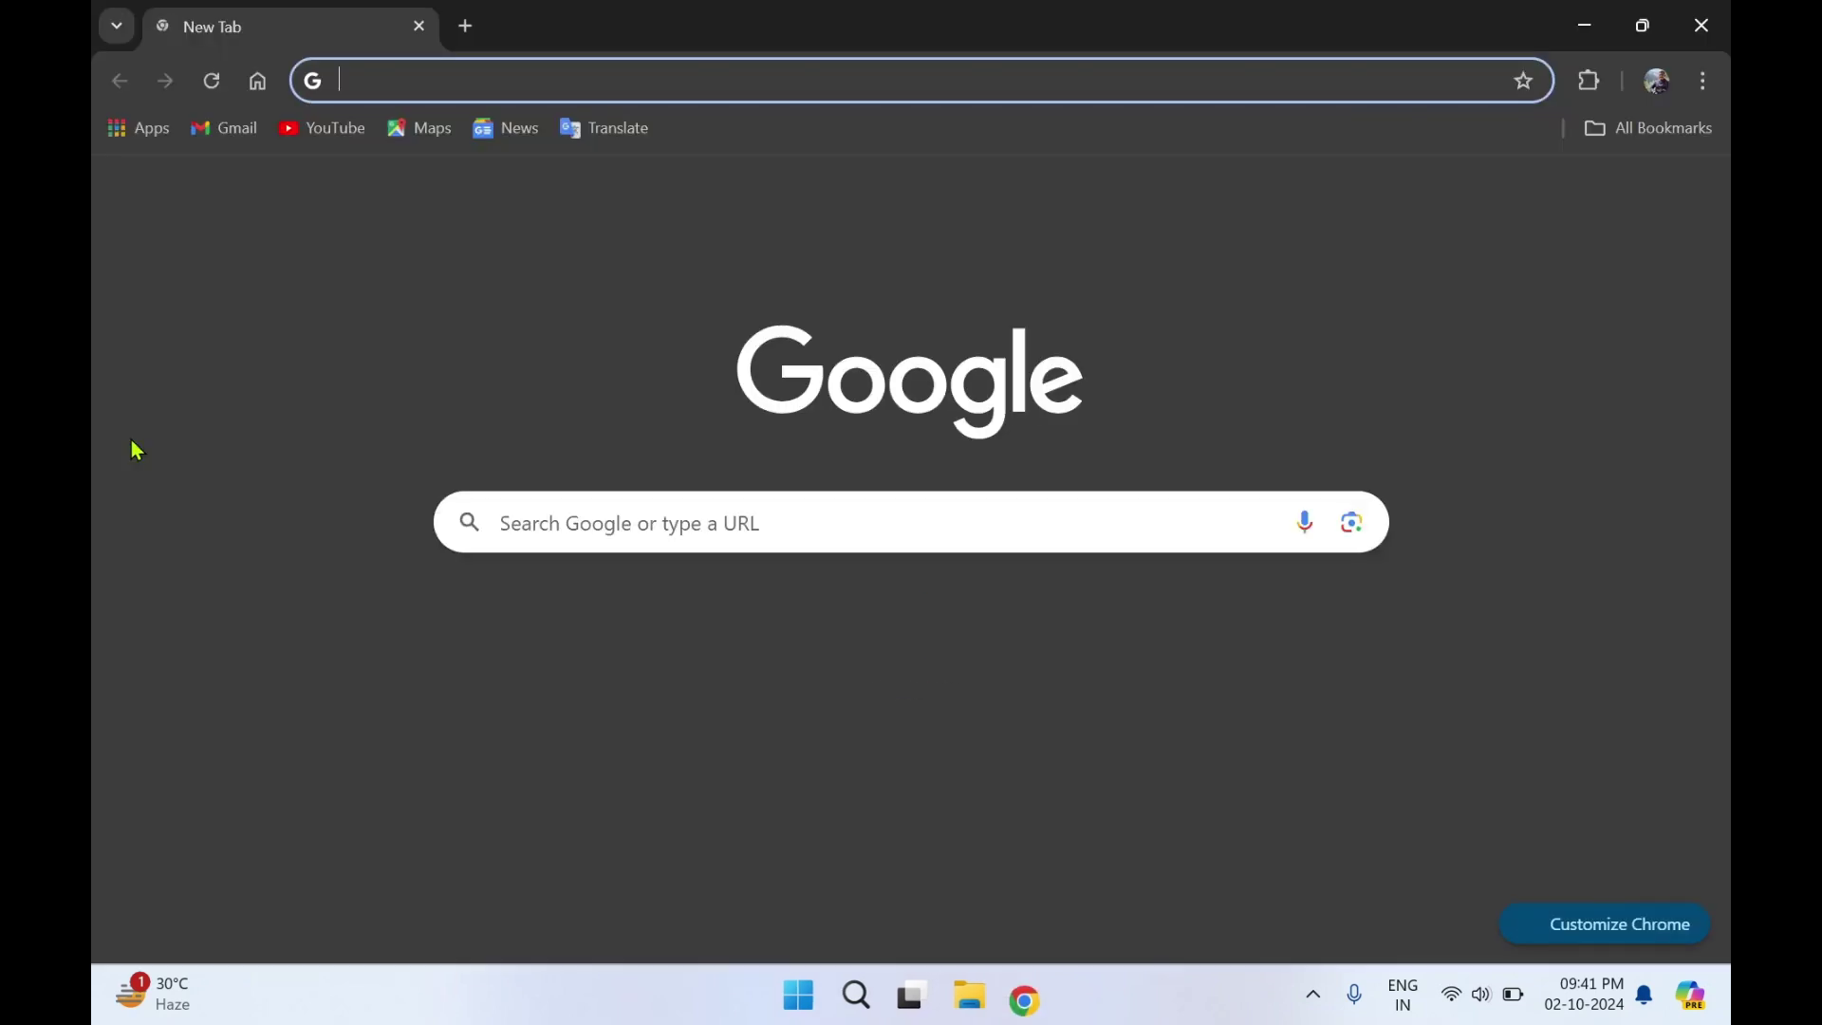
pyautogui.click(646, 73)
pyautogui.write('t')
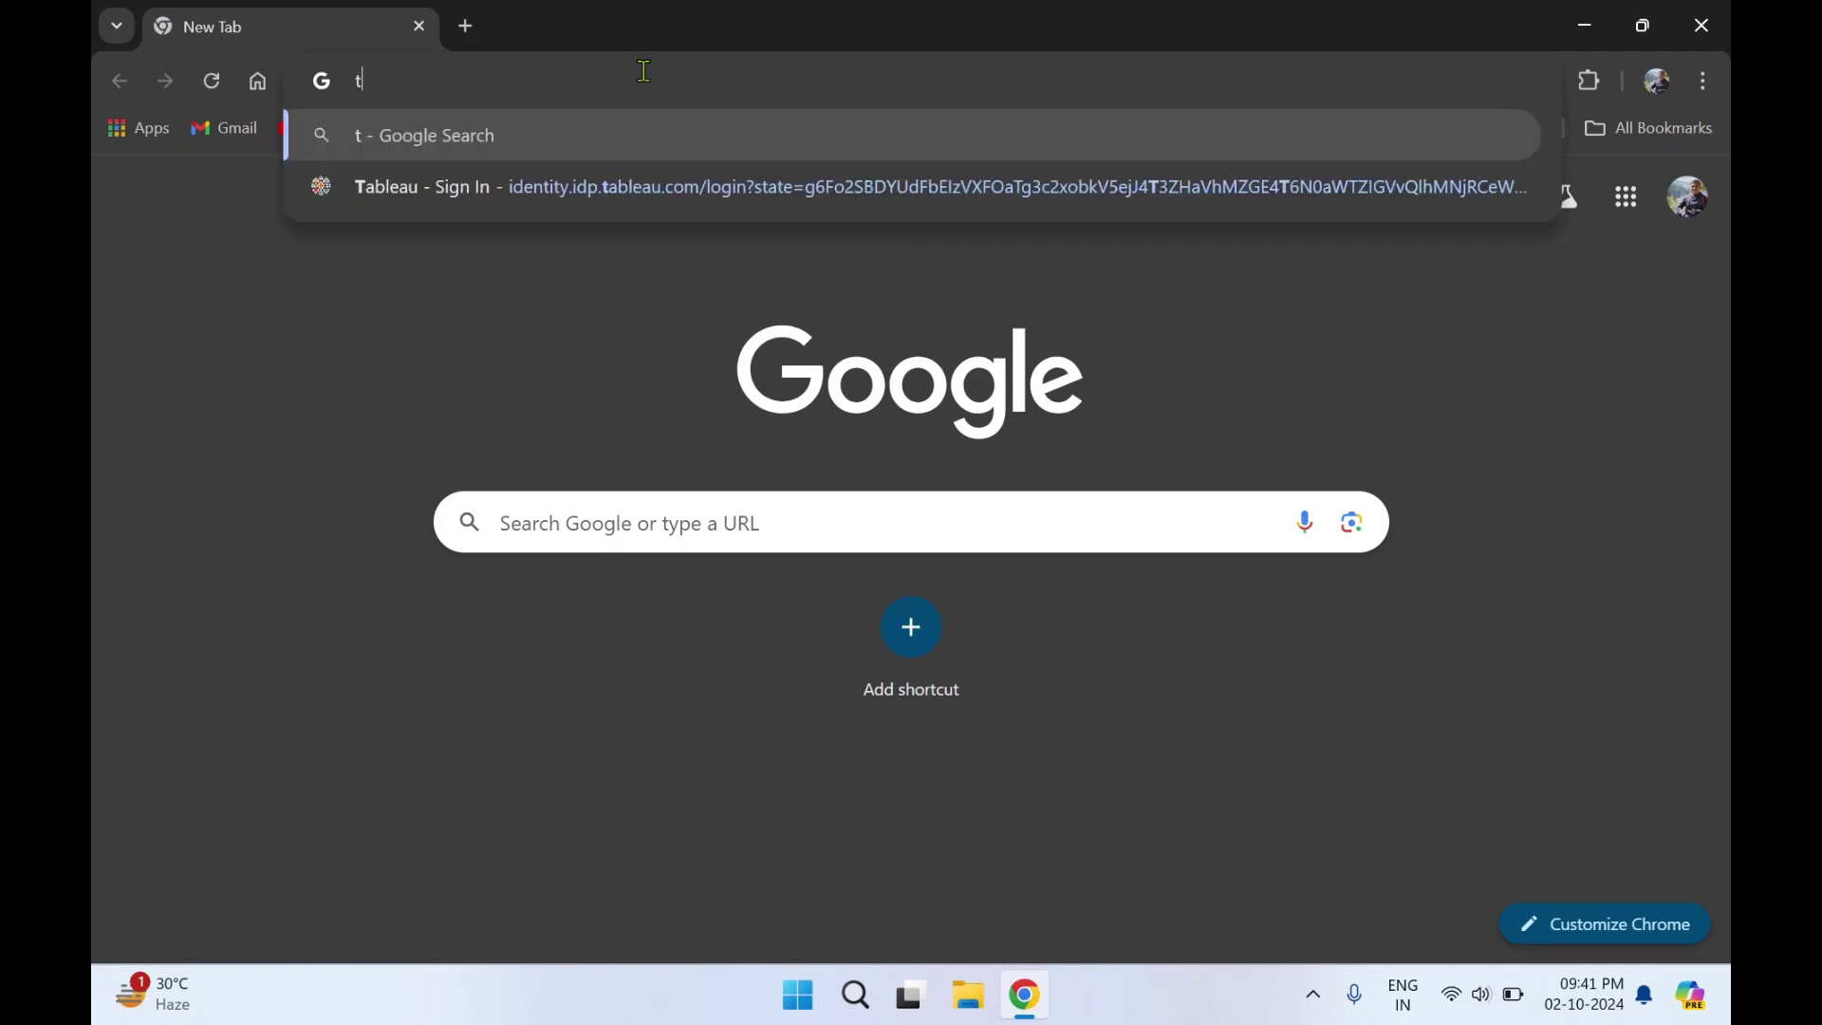
pyautogui.write('ixati')
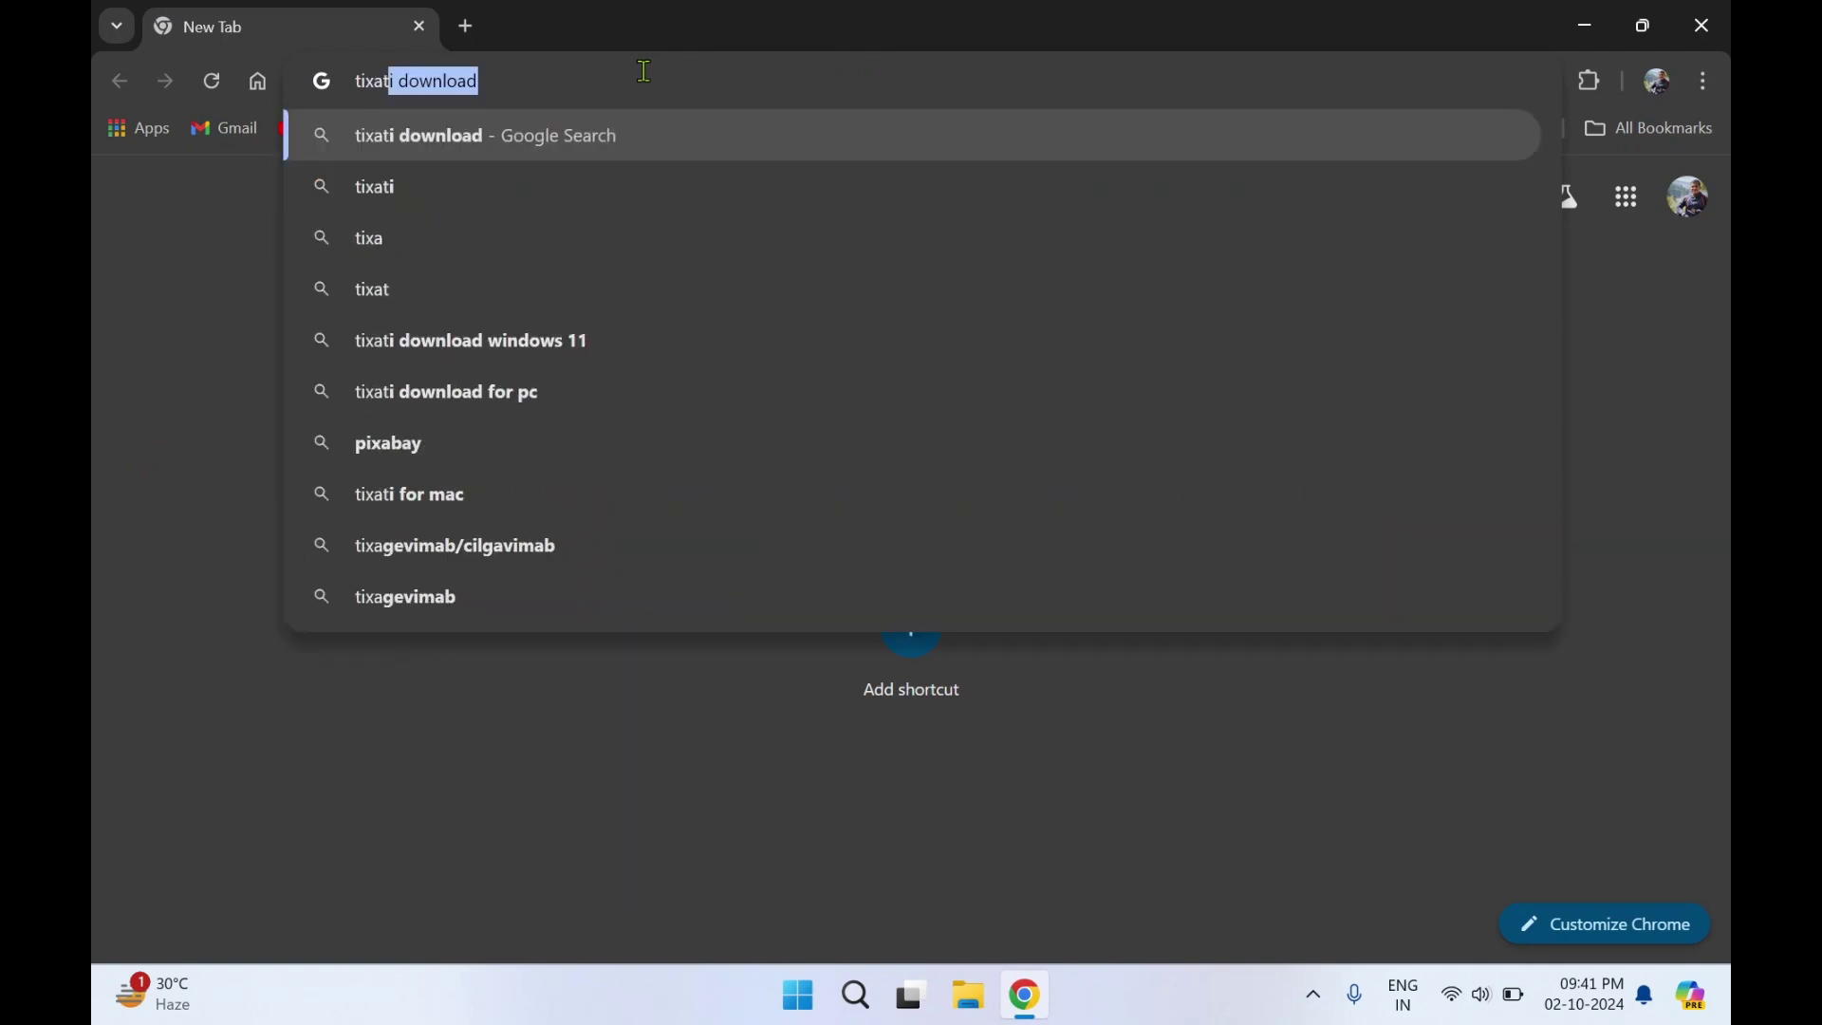
pyautogui.press('Right')
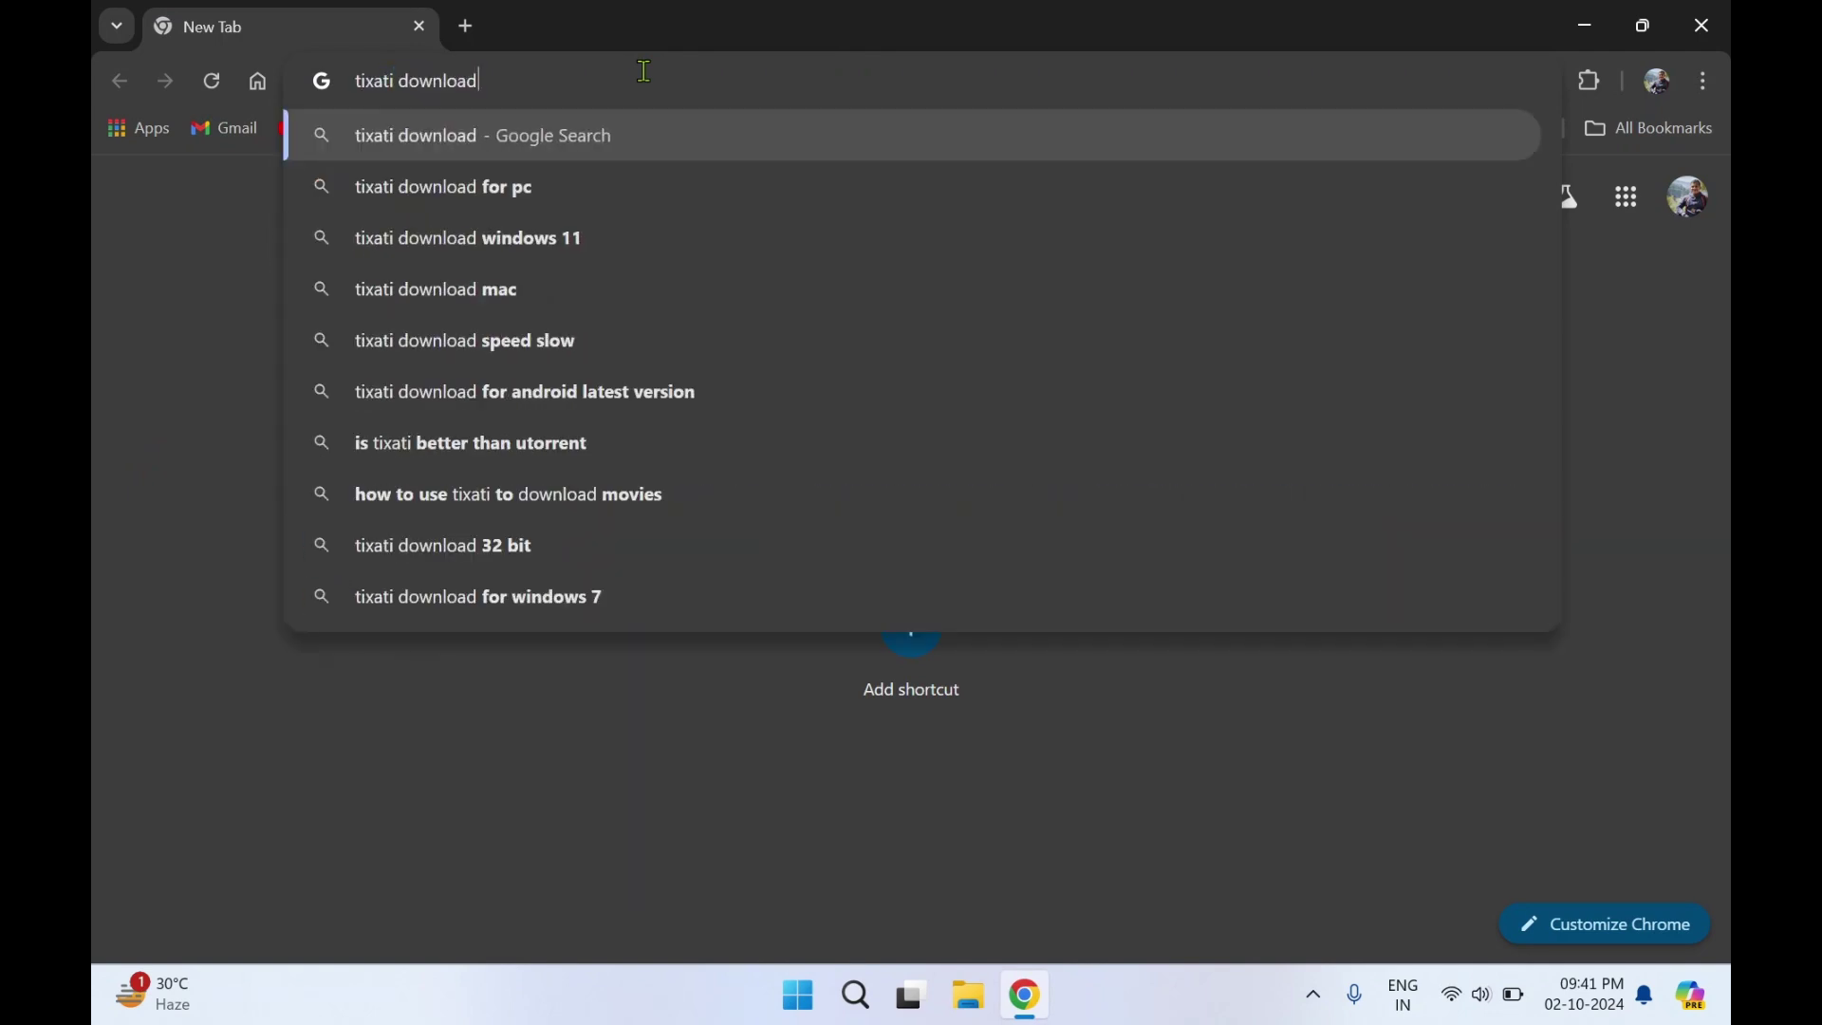
pyautogui.press('Return')
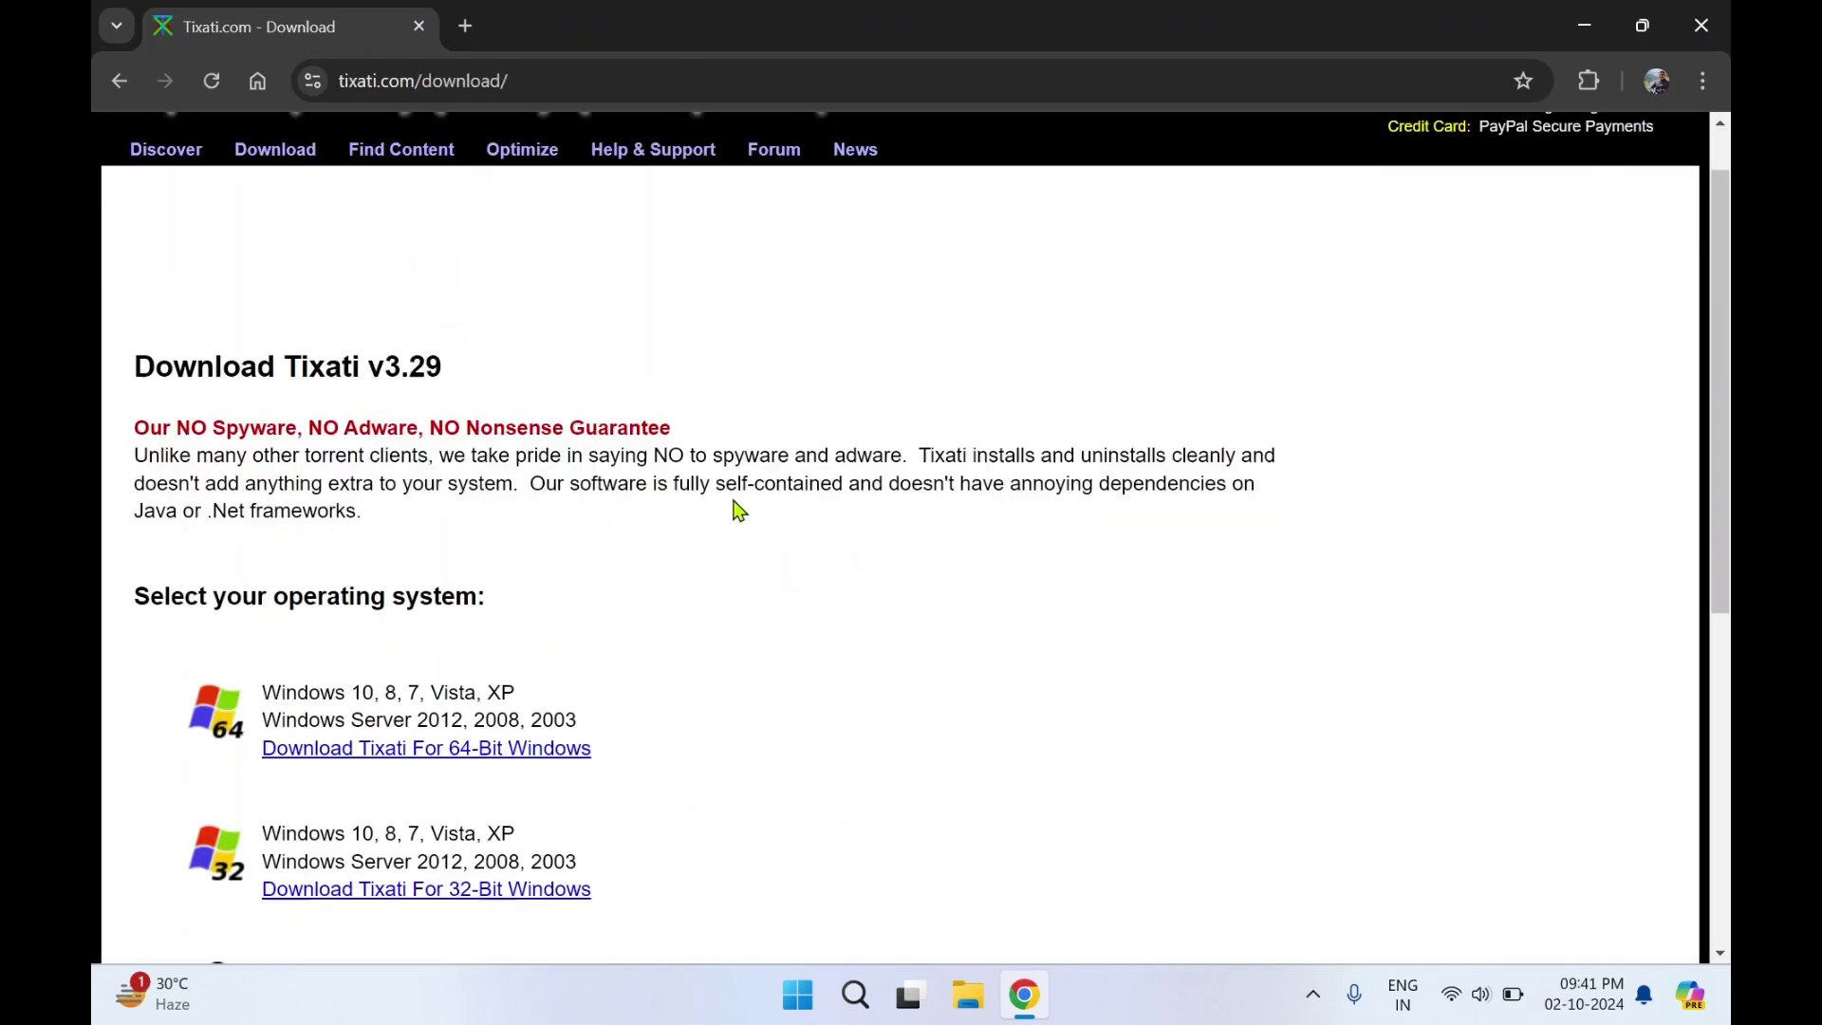
pyautogui.scroll(-2, 701, 623)
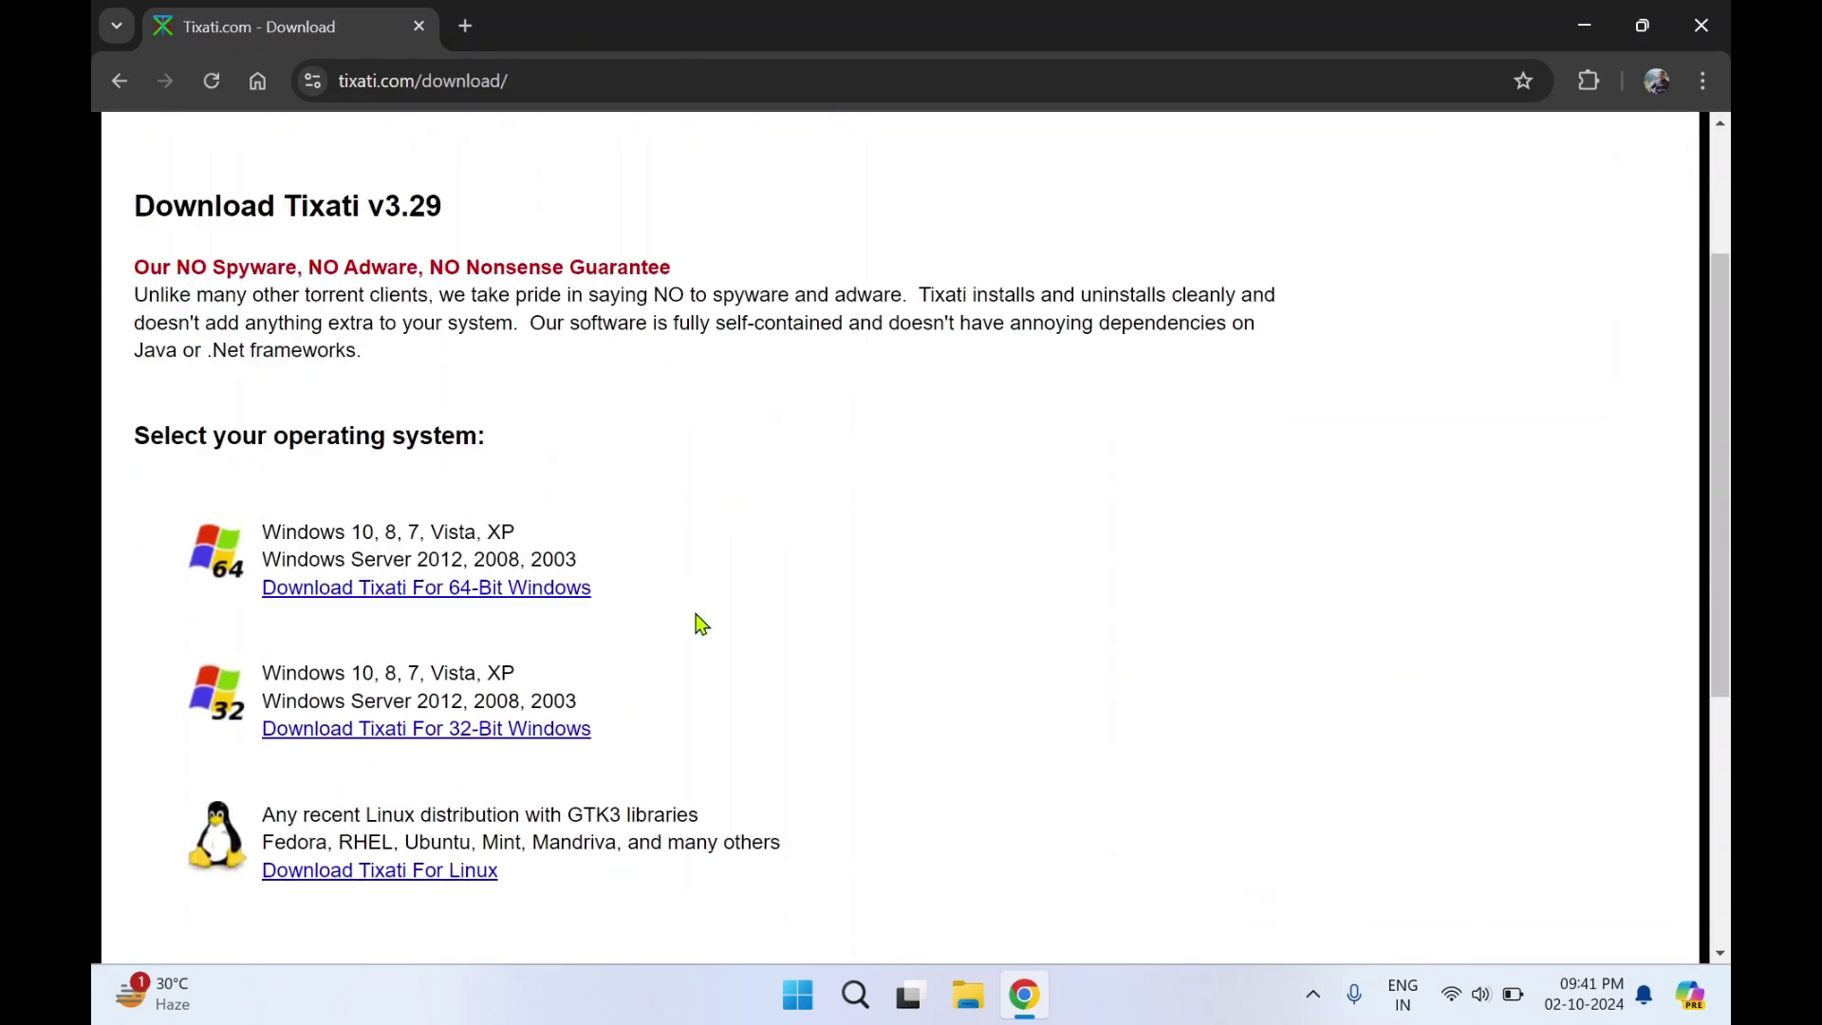
pyautogui.scroll(1, 702, 624)
pyautogui.scroll(3, 702, 624)
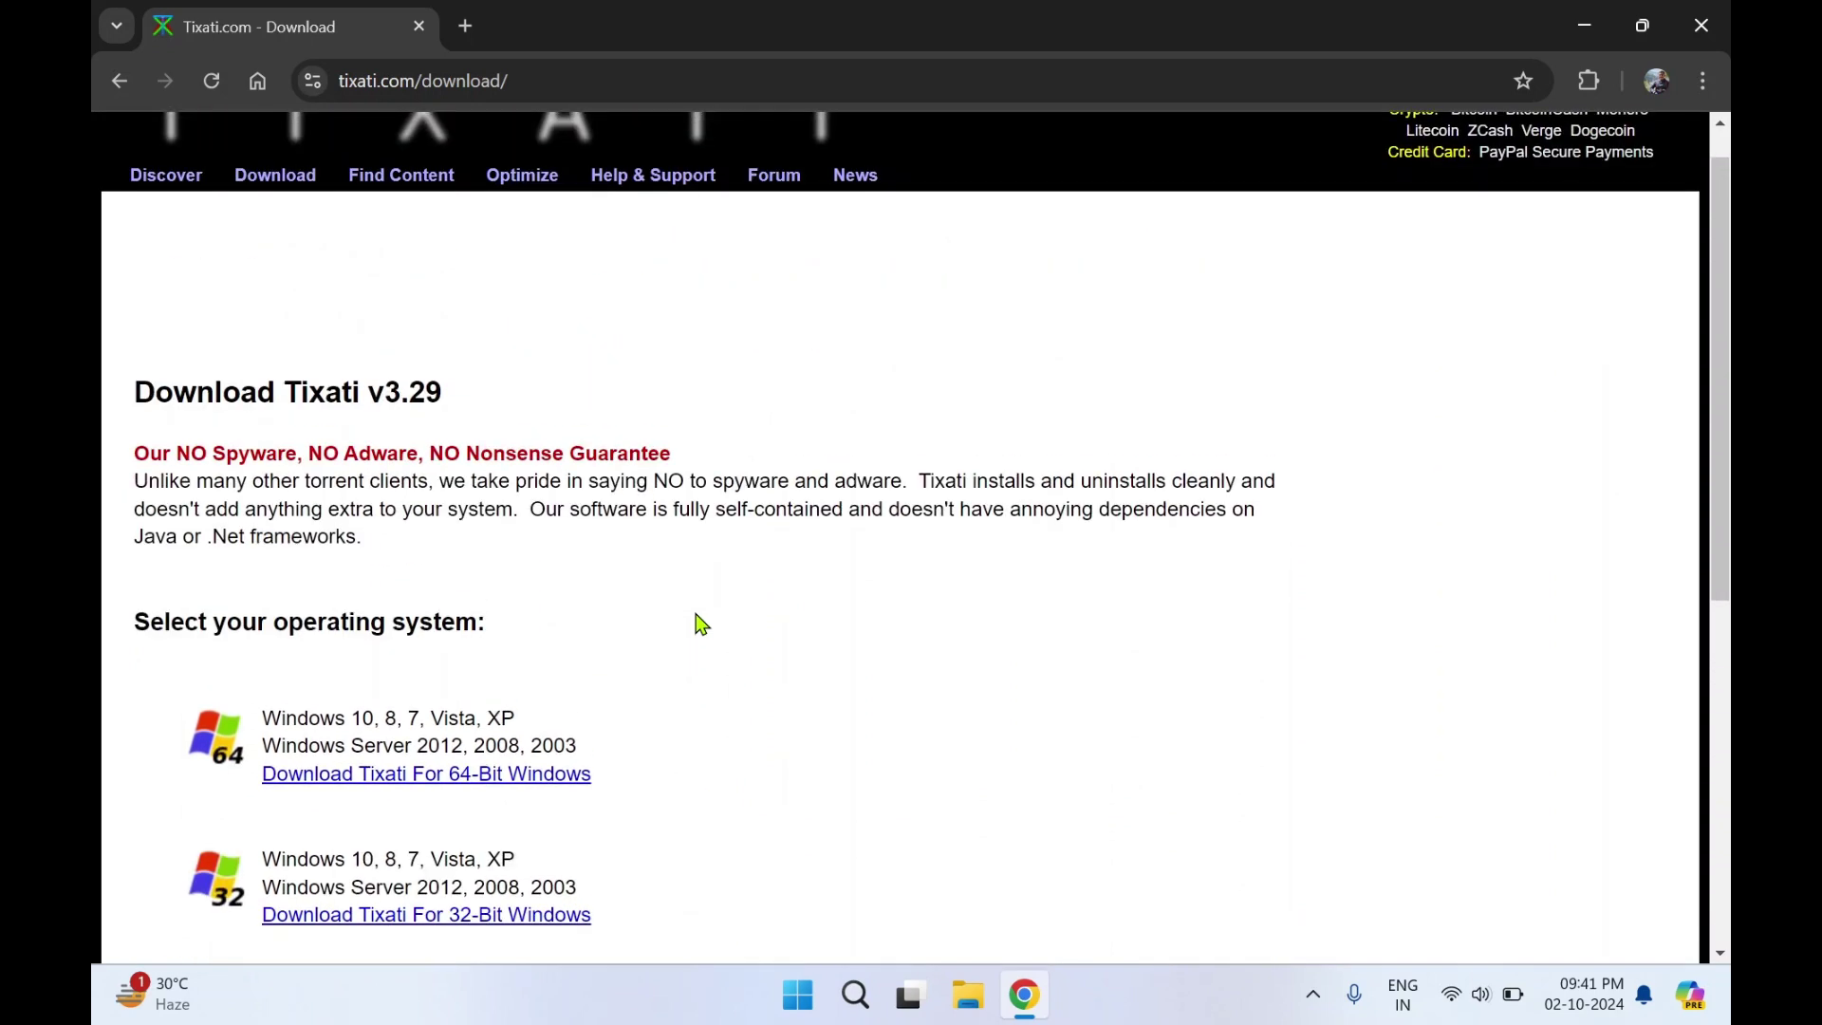
pyautogui.scroll(-2, 702, 625)
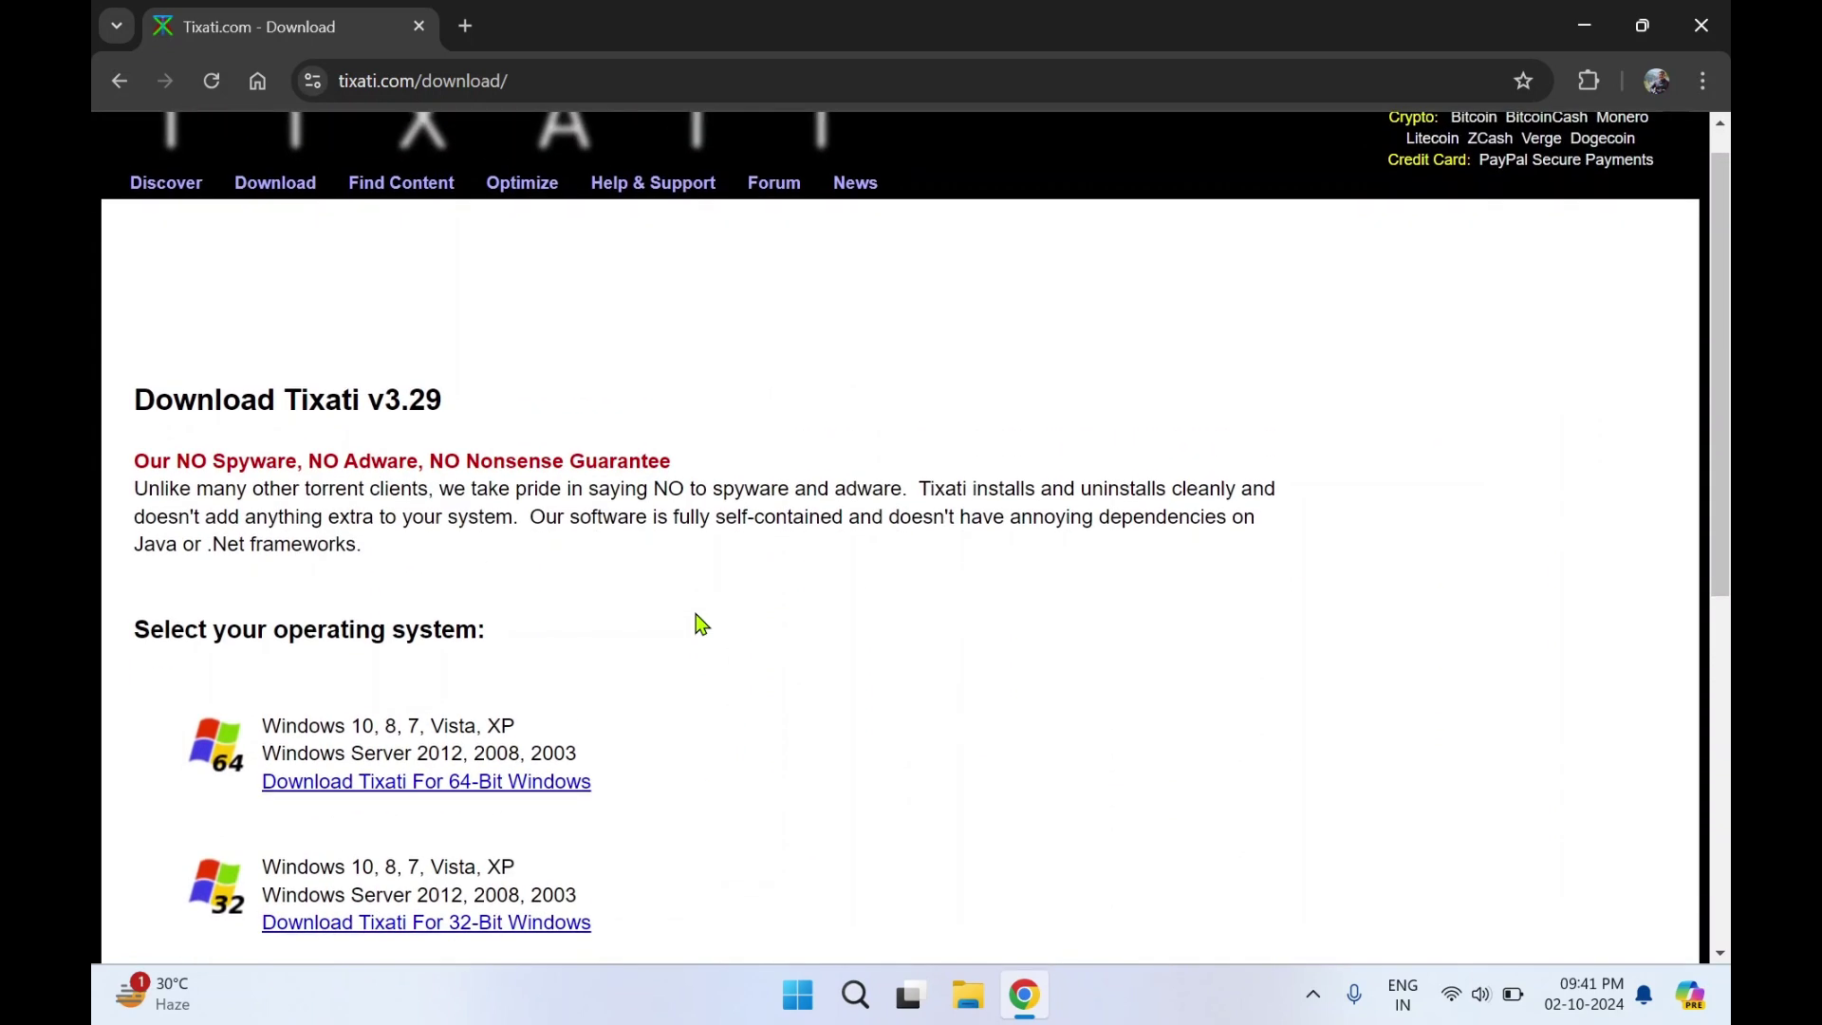
pyautogui.scroll(-2, 703, 624)
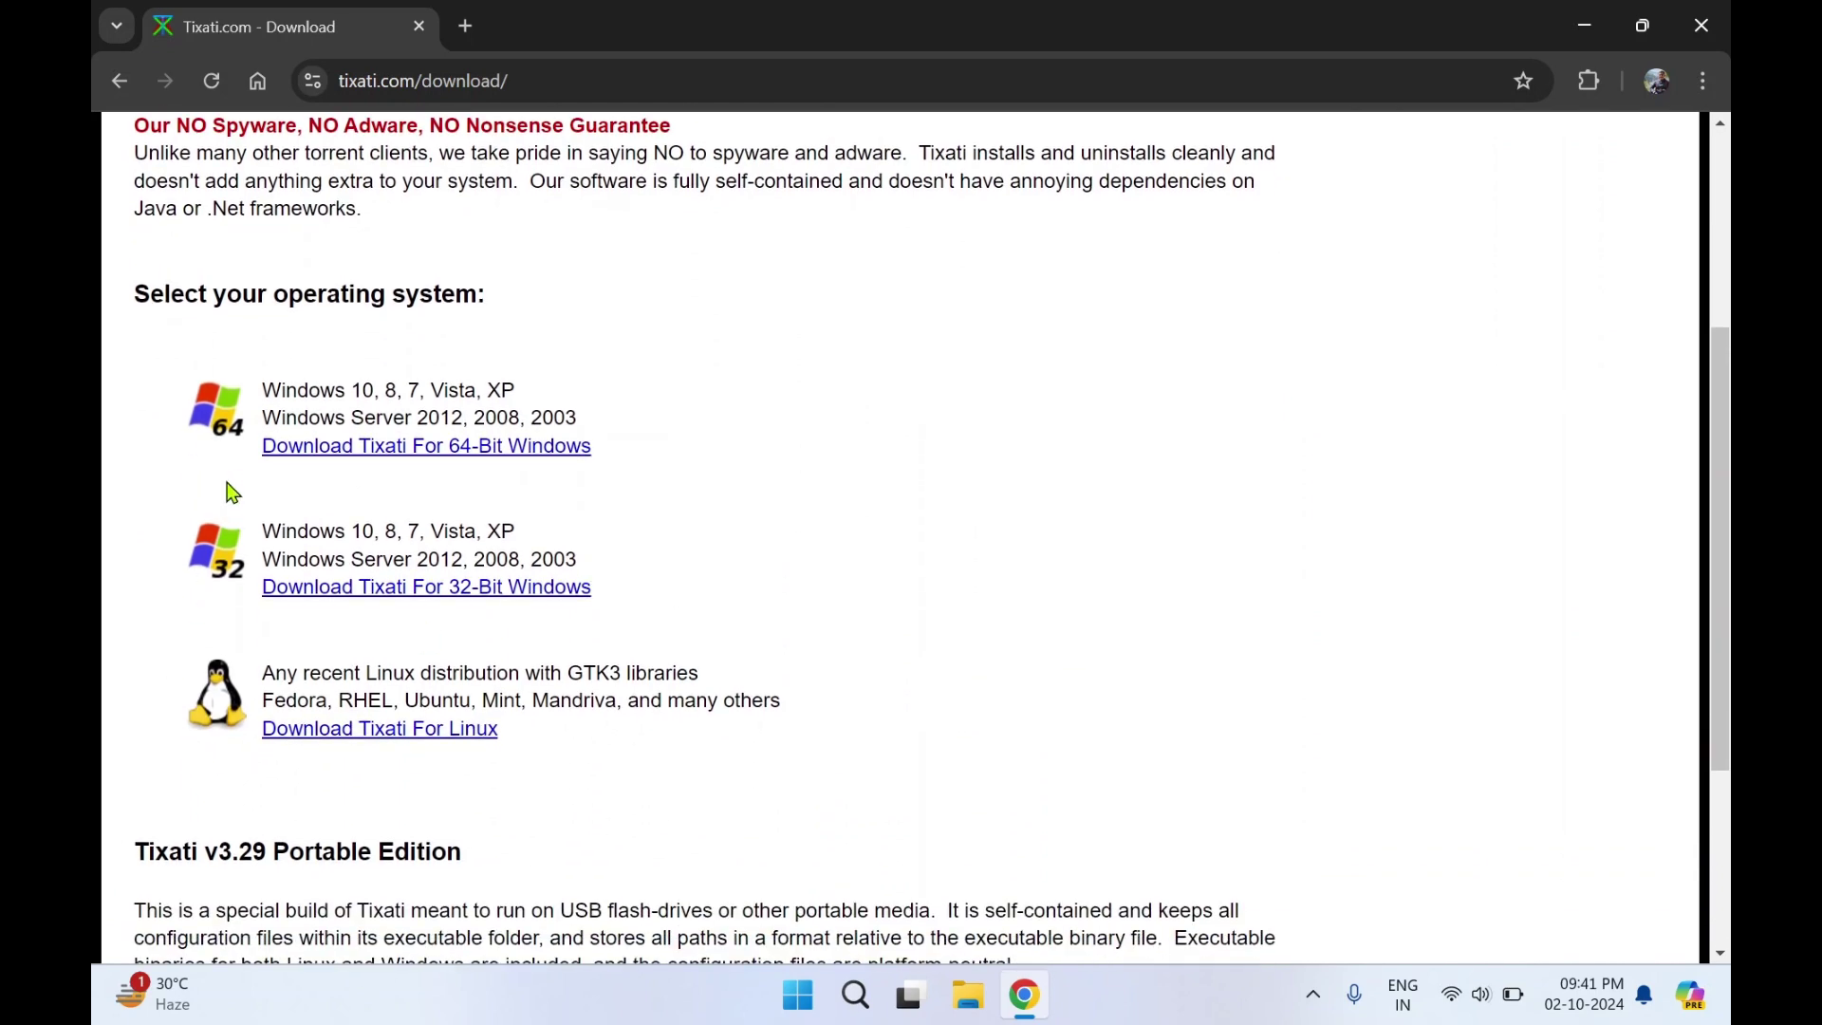
pyautogui.scroll(-3, 217, 683)
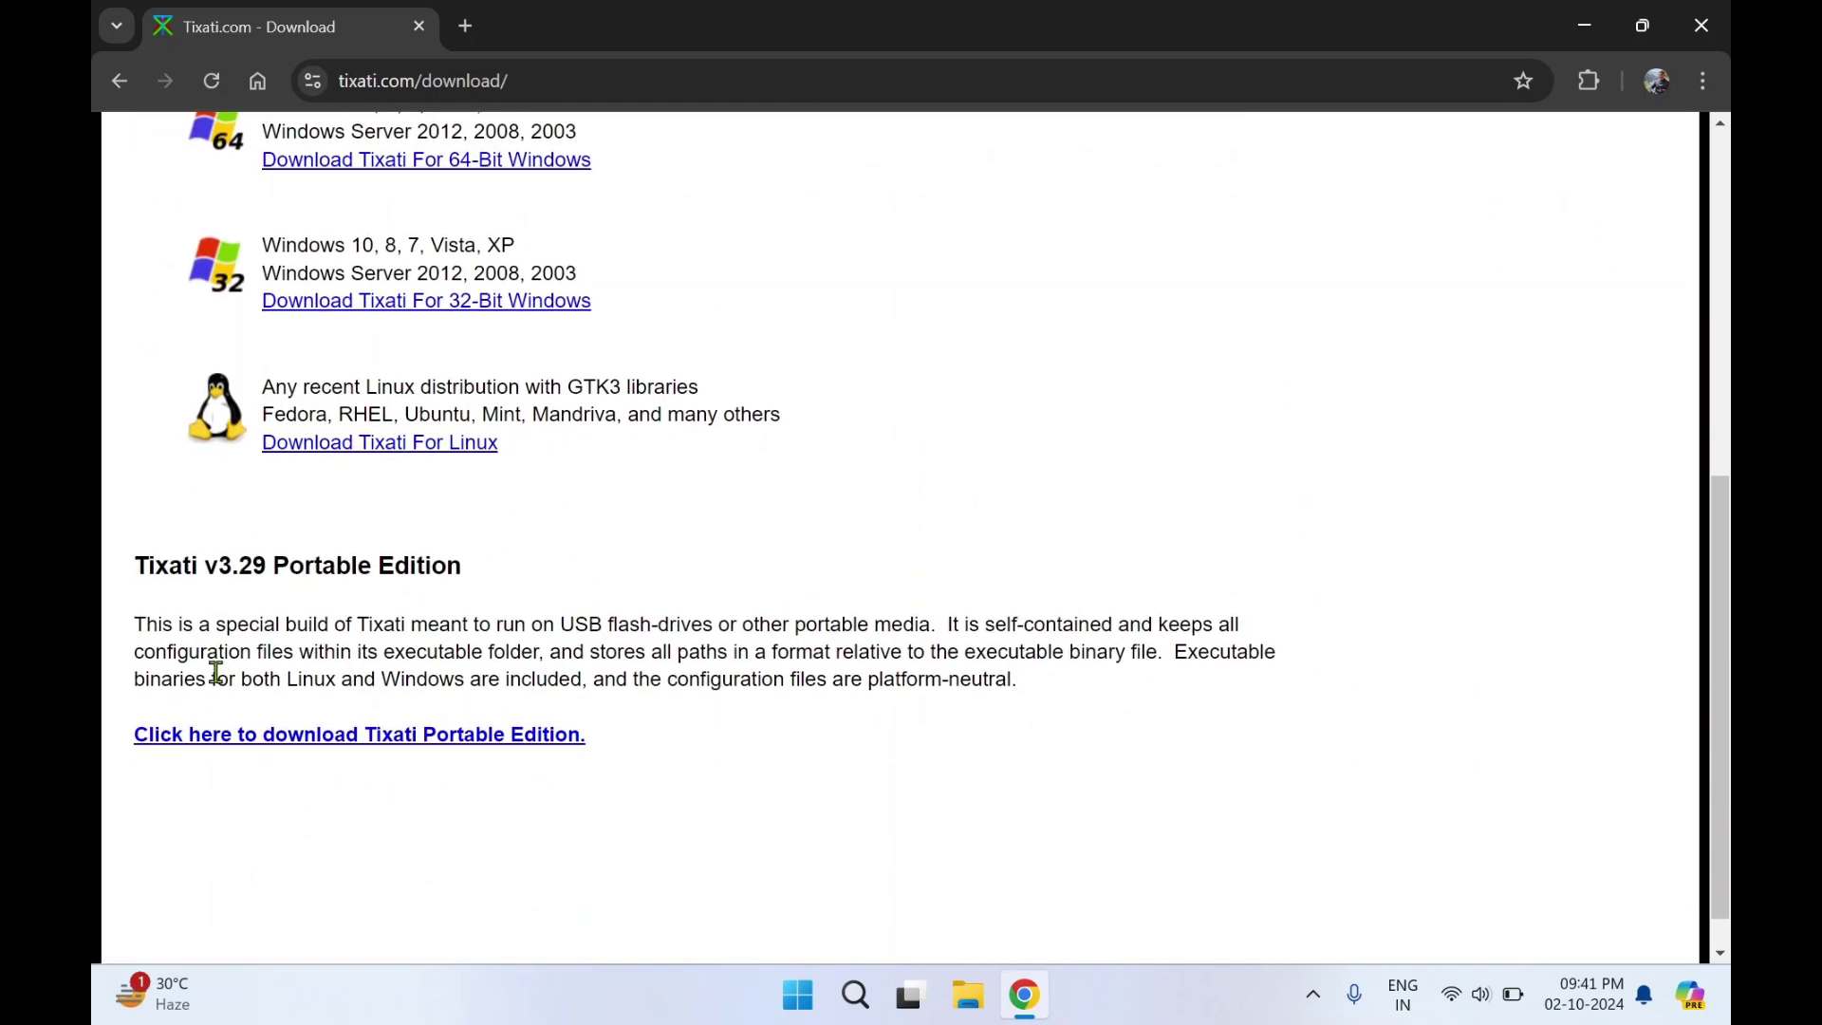
pyautogui.scroll(3, 216, 672)
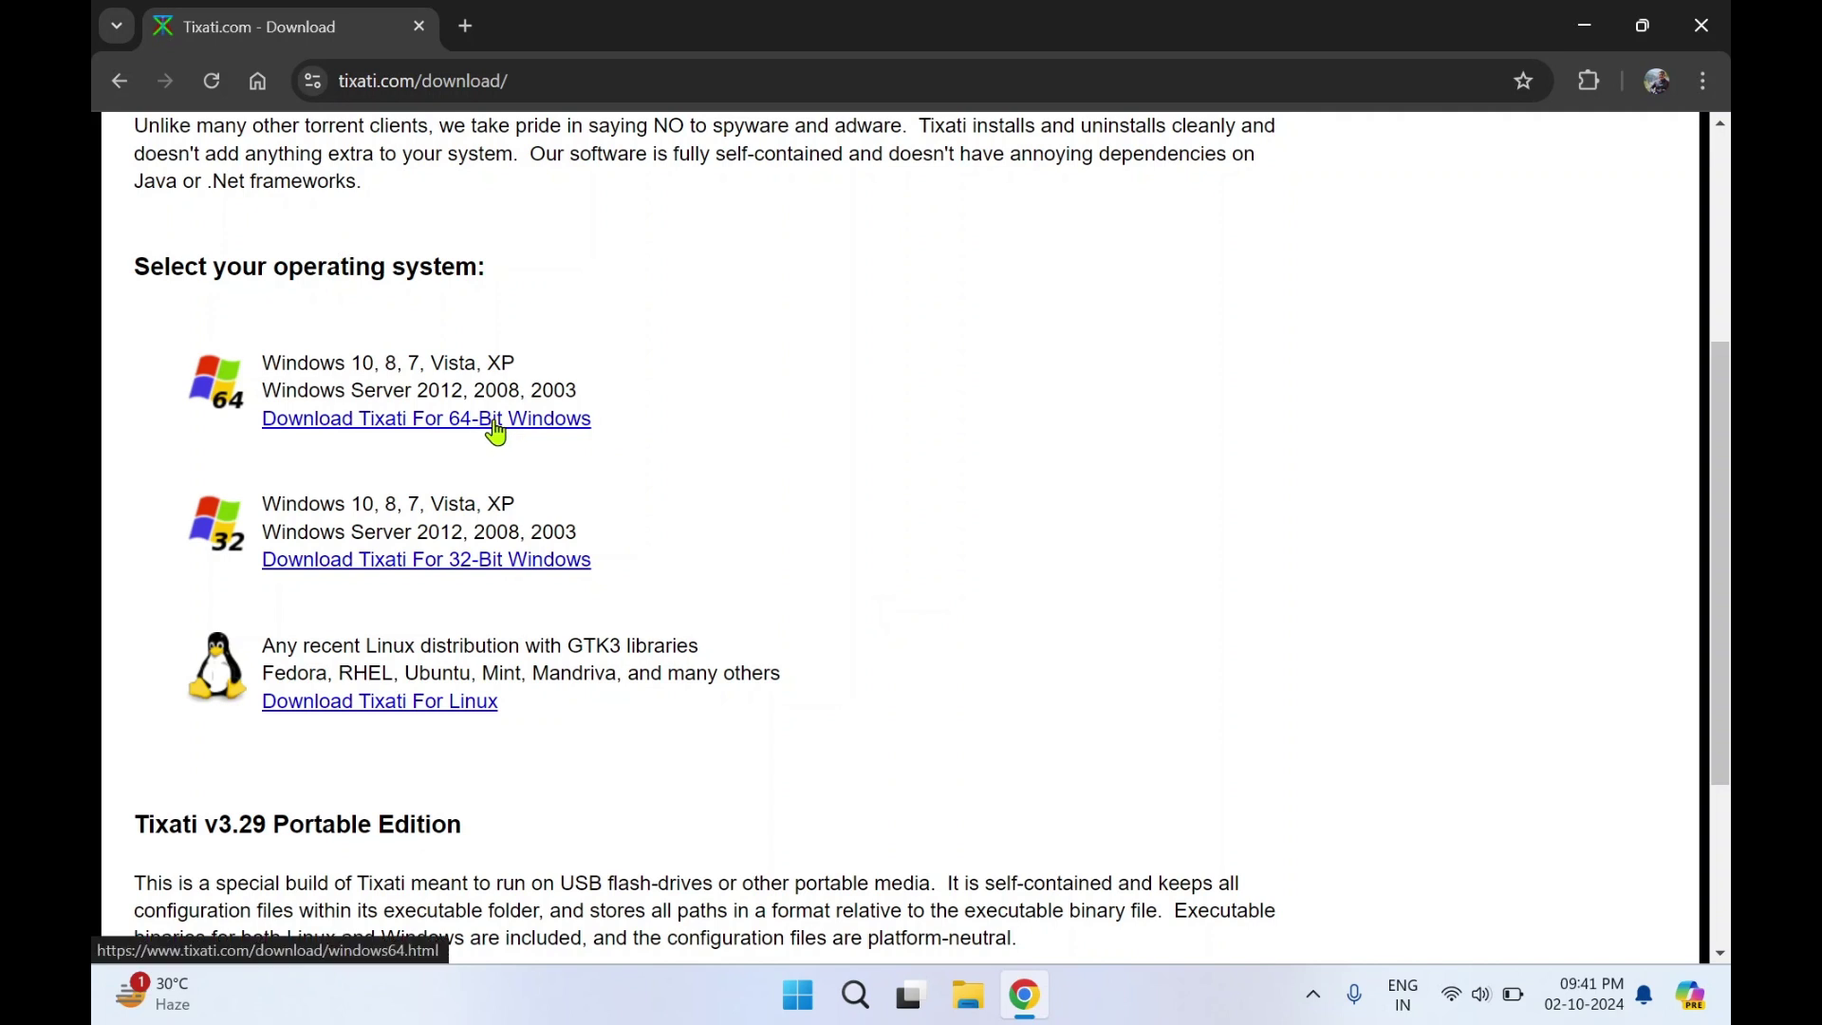
# - Open the 64-bit Windows download page and scroll down to its three installer mirrors
pyautogui.click(538, 434)
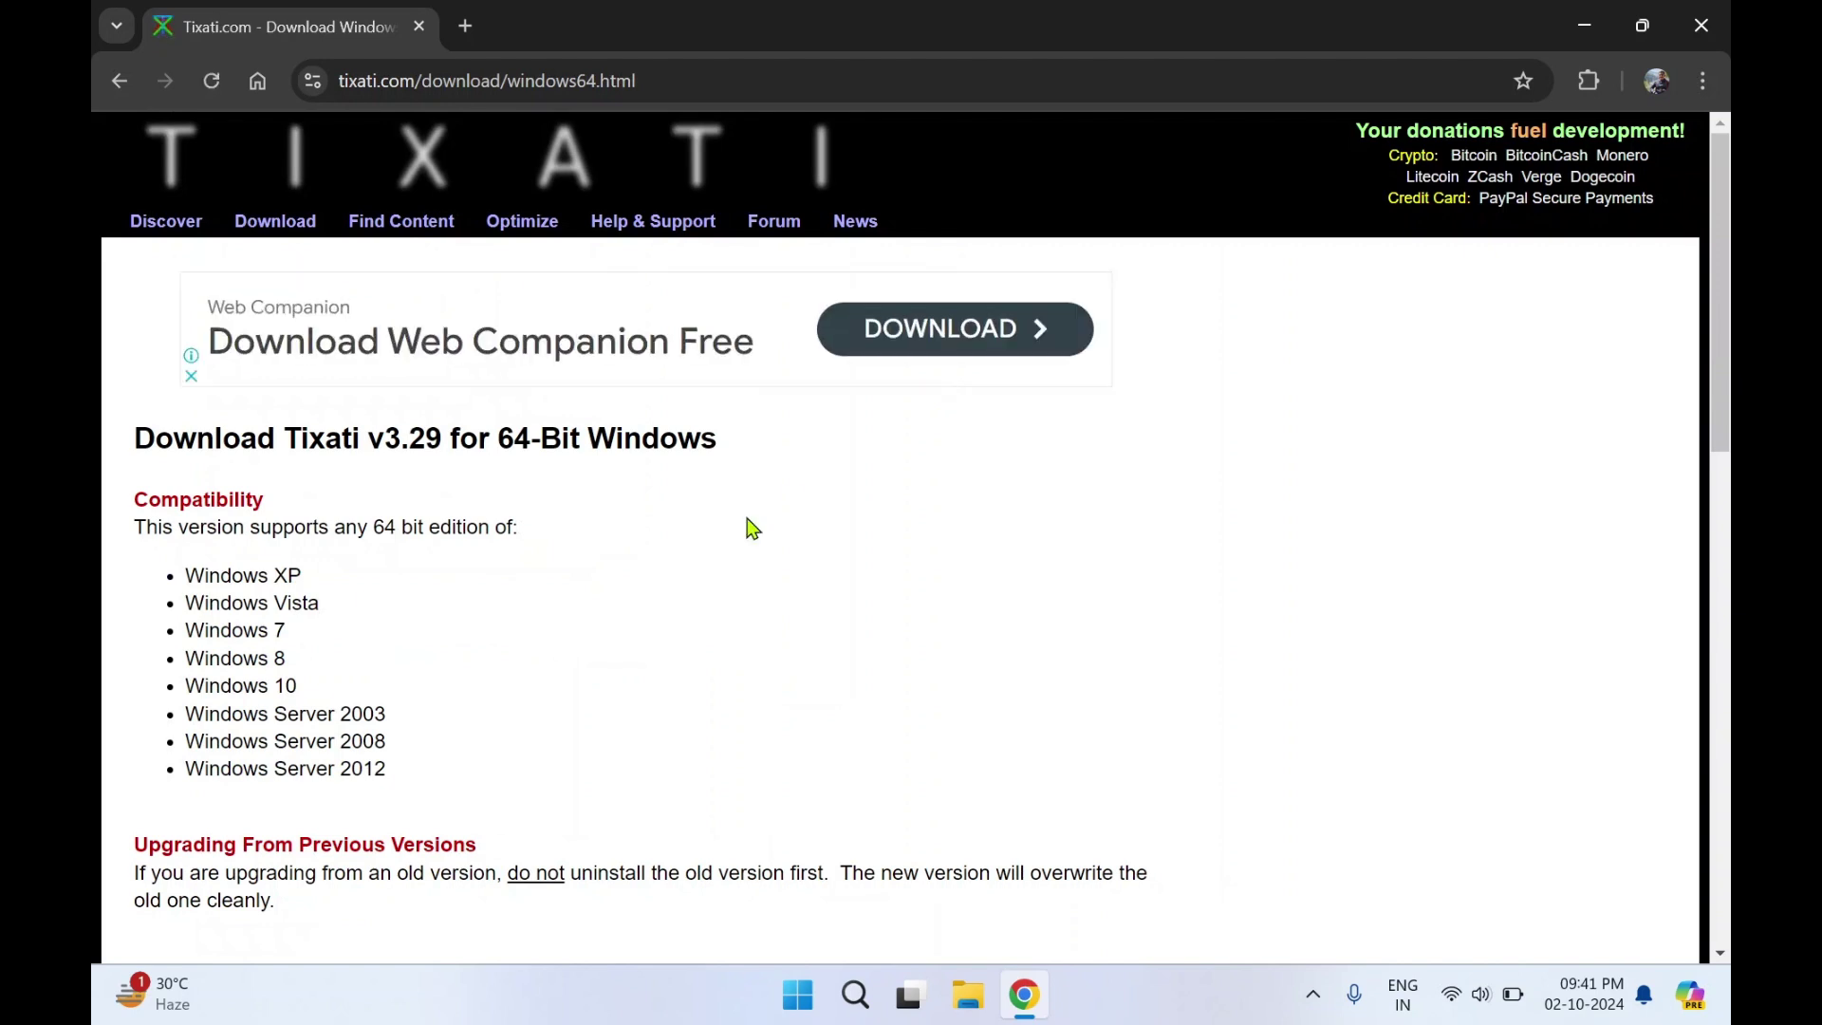
pyautogui.scroll(-1, 751, 526)
pyautogui.scroll(1, 750, 527)
pyautogui.scroll(-3, 751, 527)
pyautogui.scroll(-6, 750, 527)
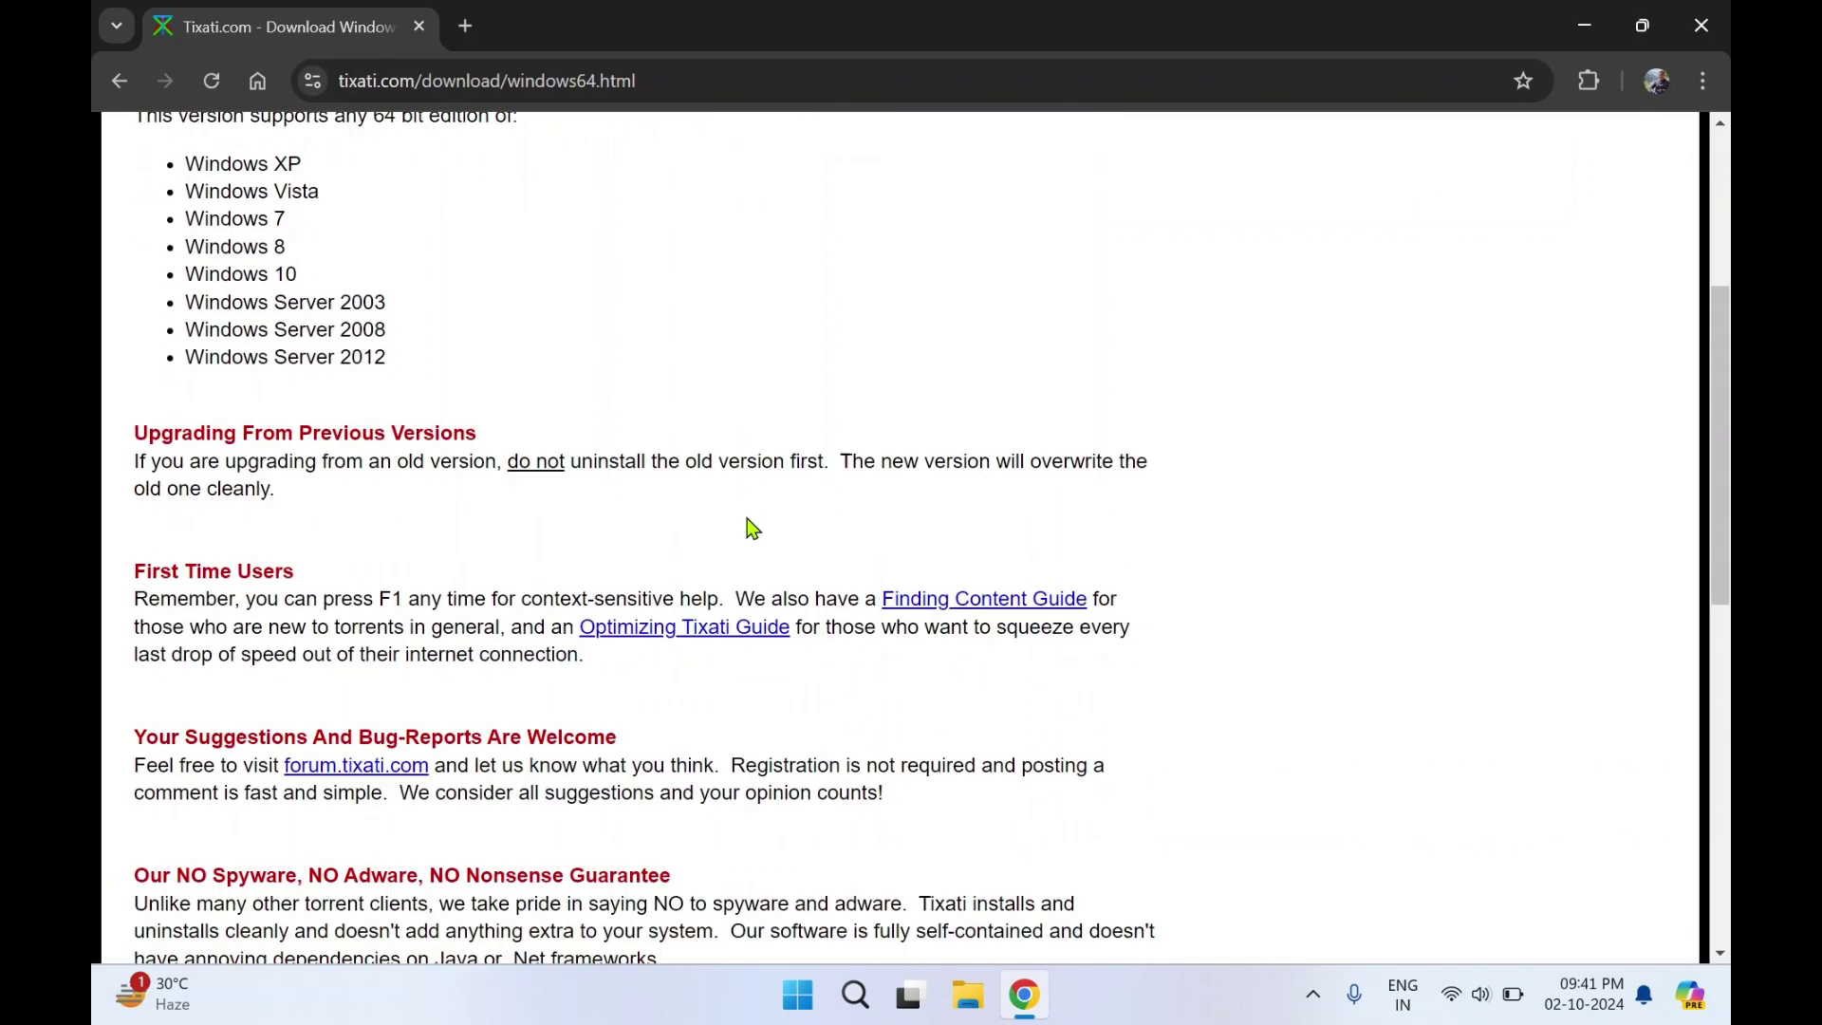
pyautogui.scroll(-1, 750, 526)
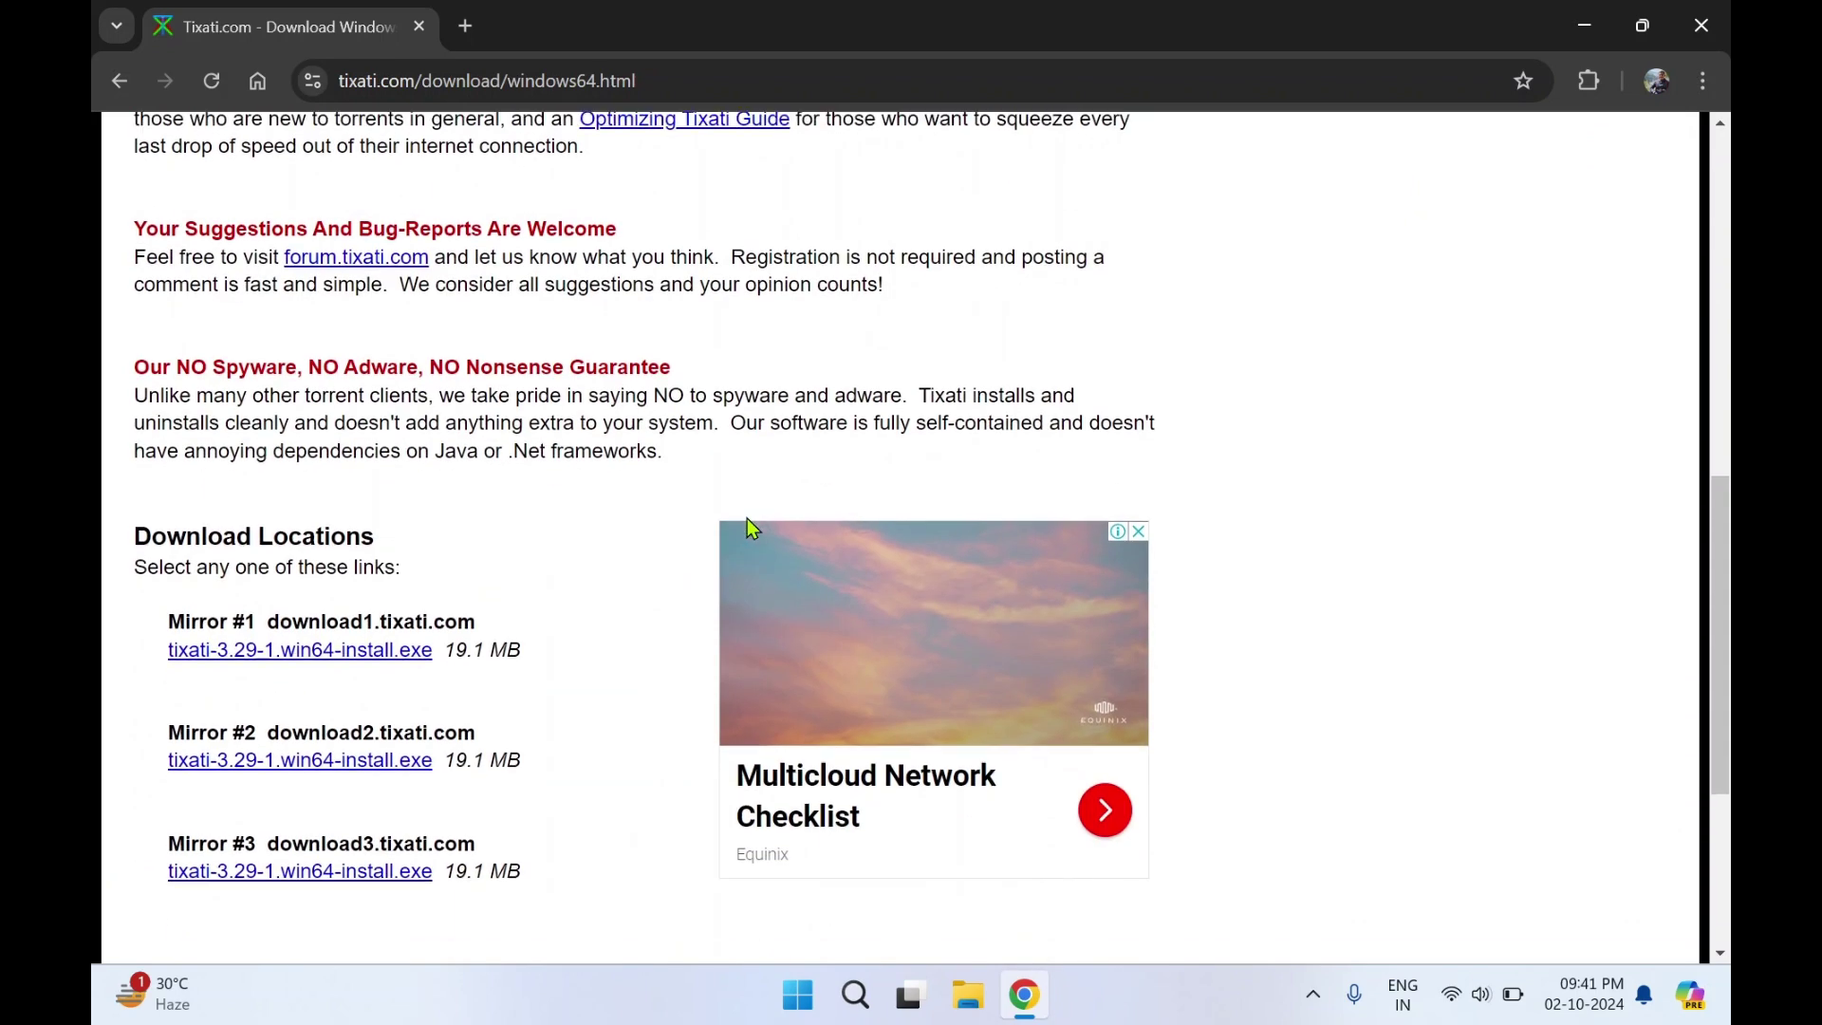
pyautogui.scroll(-1, 607, 588)
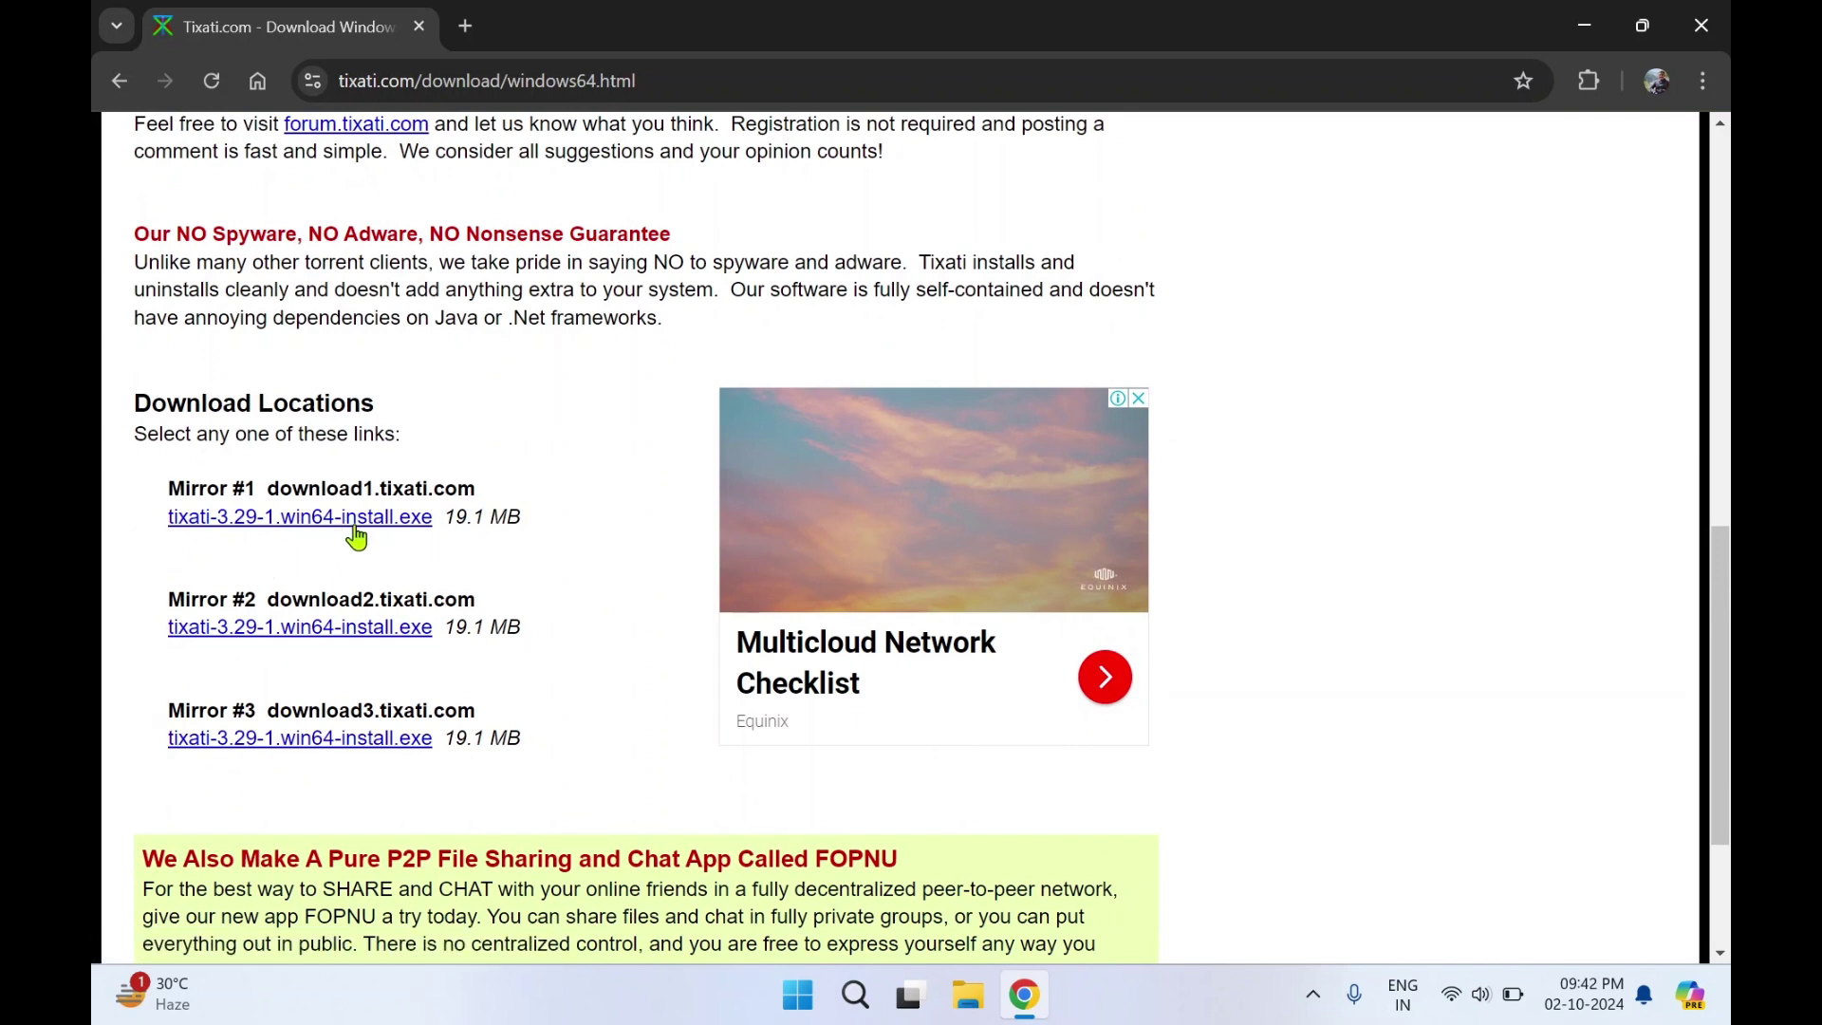
# - Download tixati-3.29-1.win64-install.exe from Mirror #1 and check its download progress
pyautogui.click(315, 521)
pyautogui.click(1611, 82)
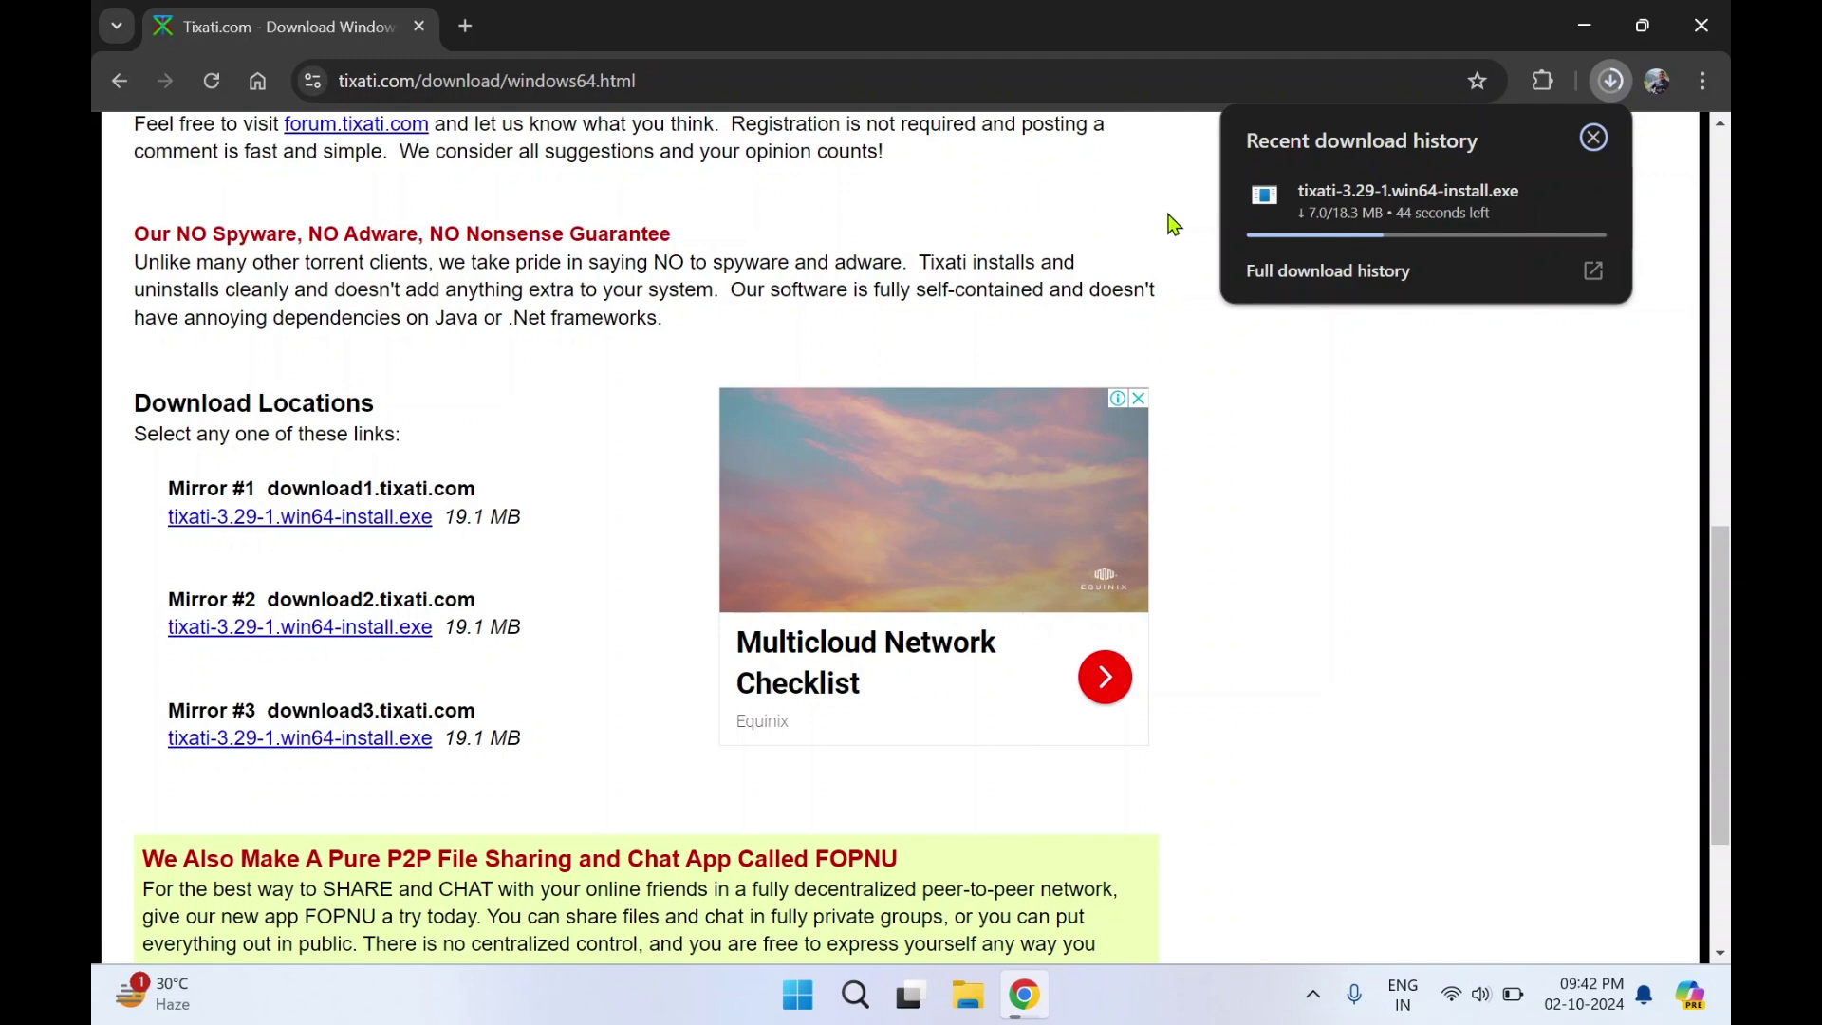
pyautogui.scroll(3, 904, 334)
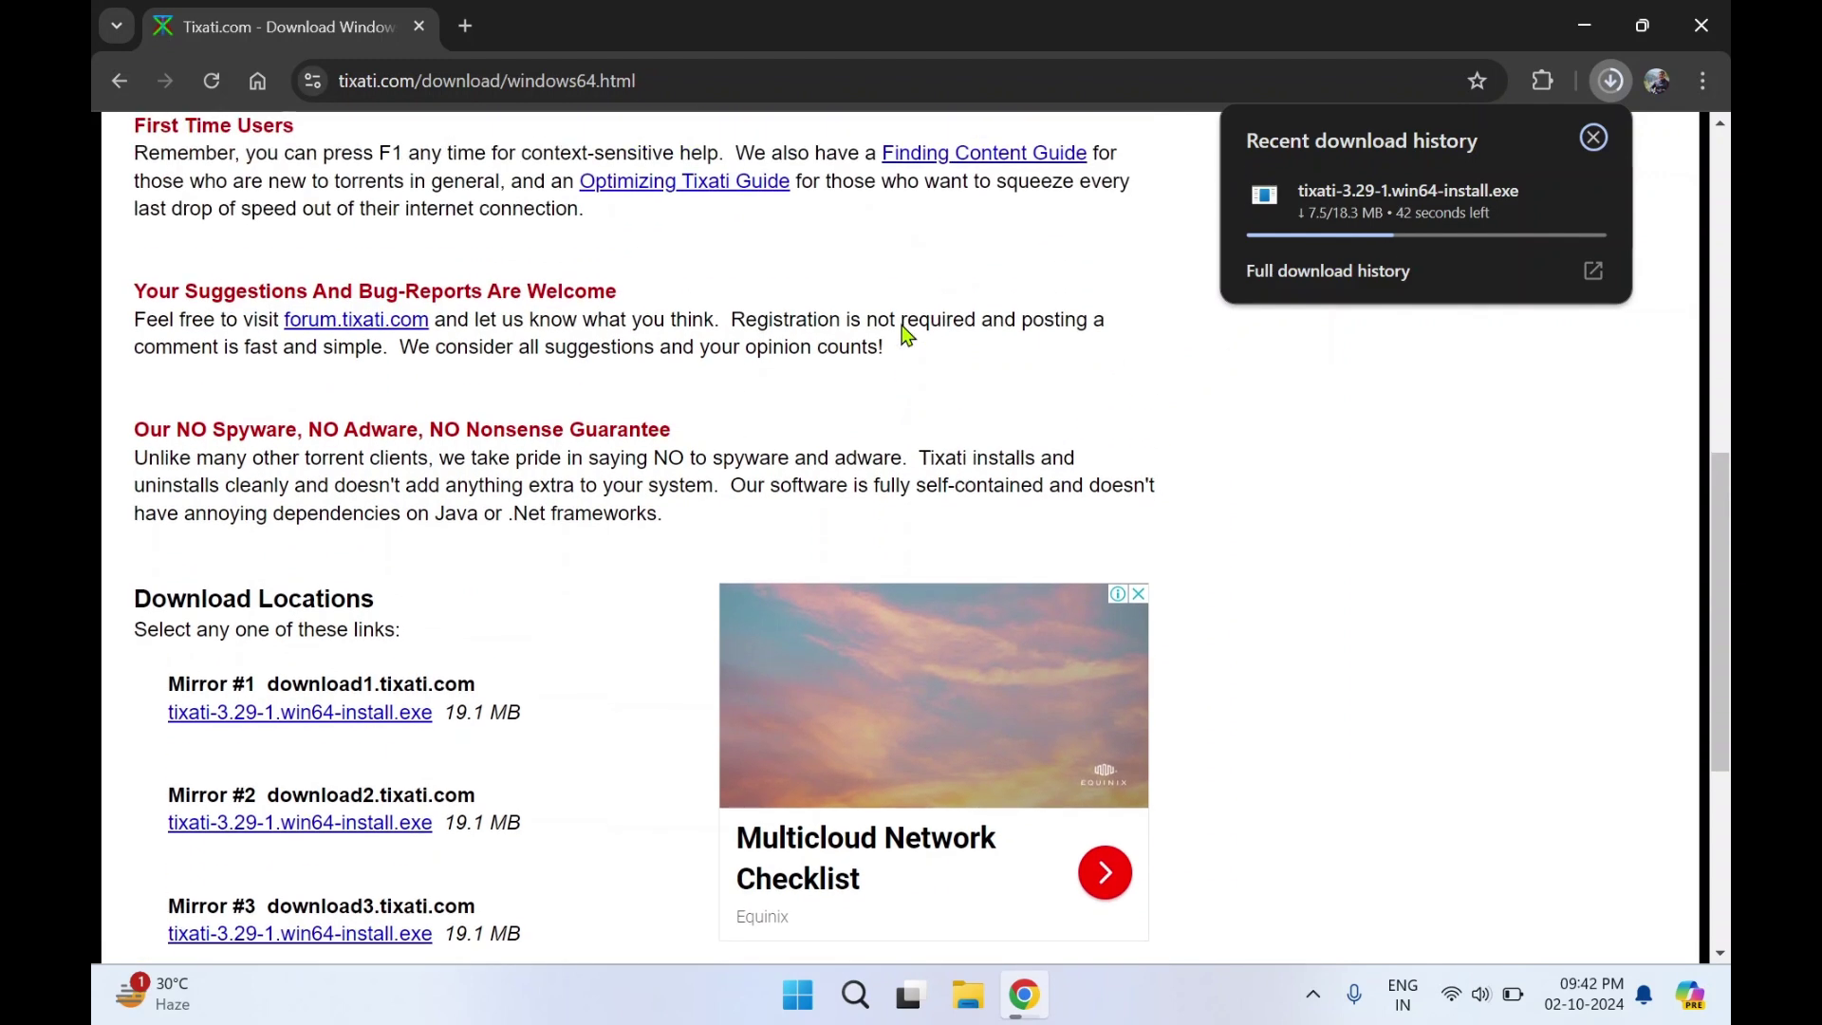
pyautogui.scroll(6, 903, 328)
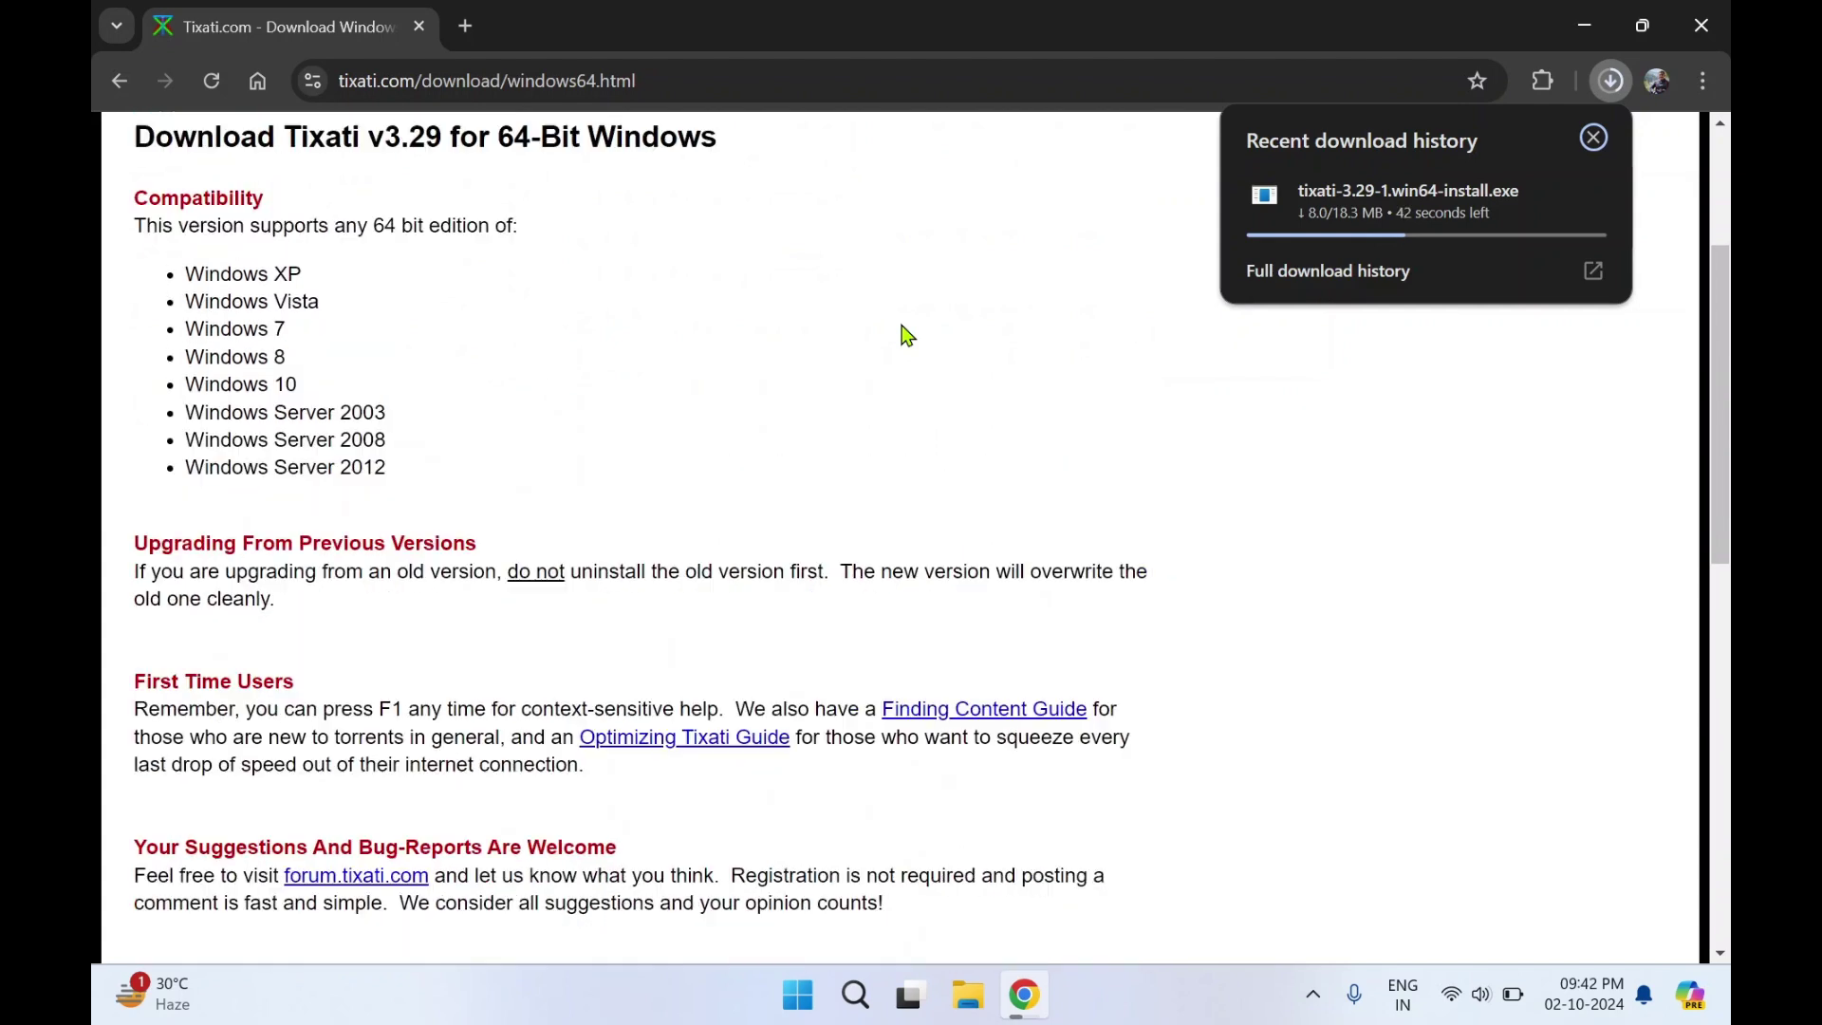
pyautogui.scroll(1, 904, 334)
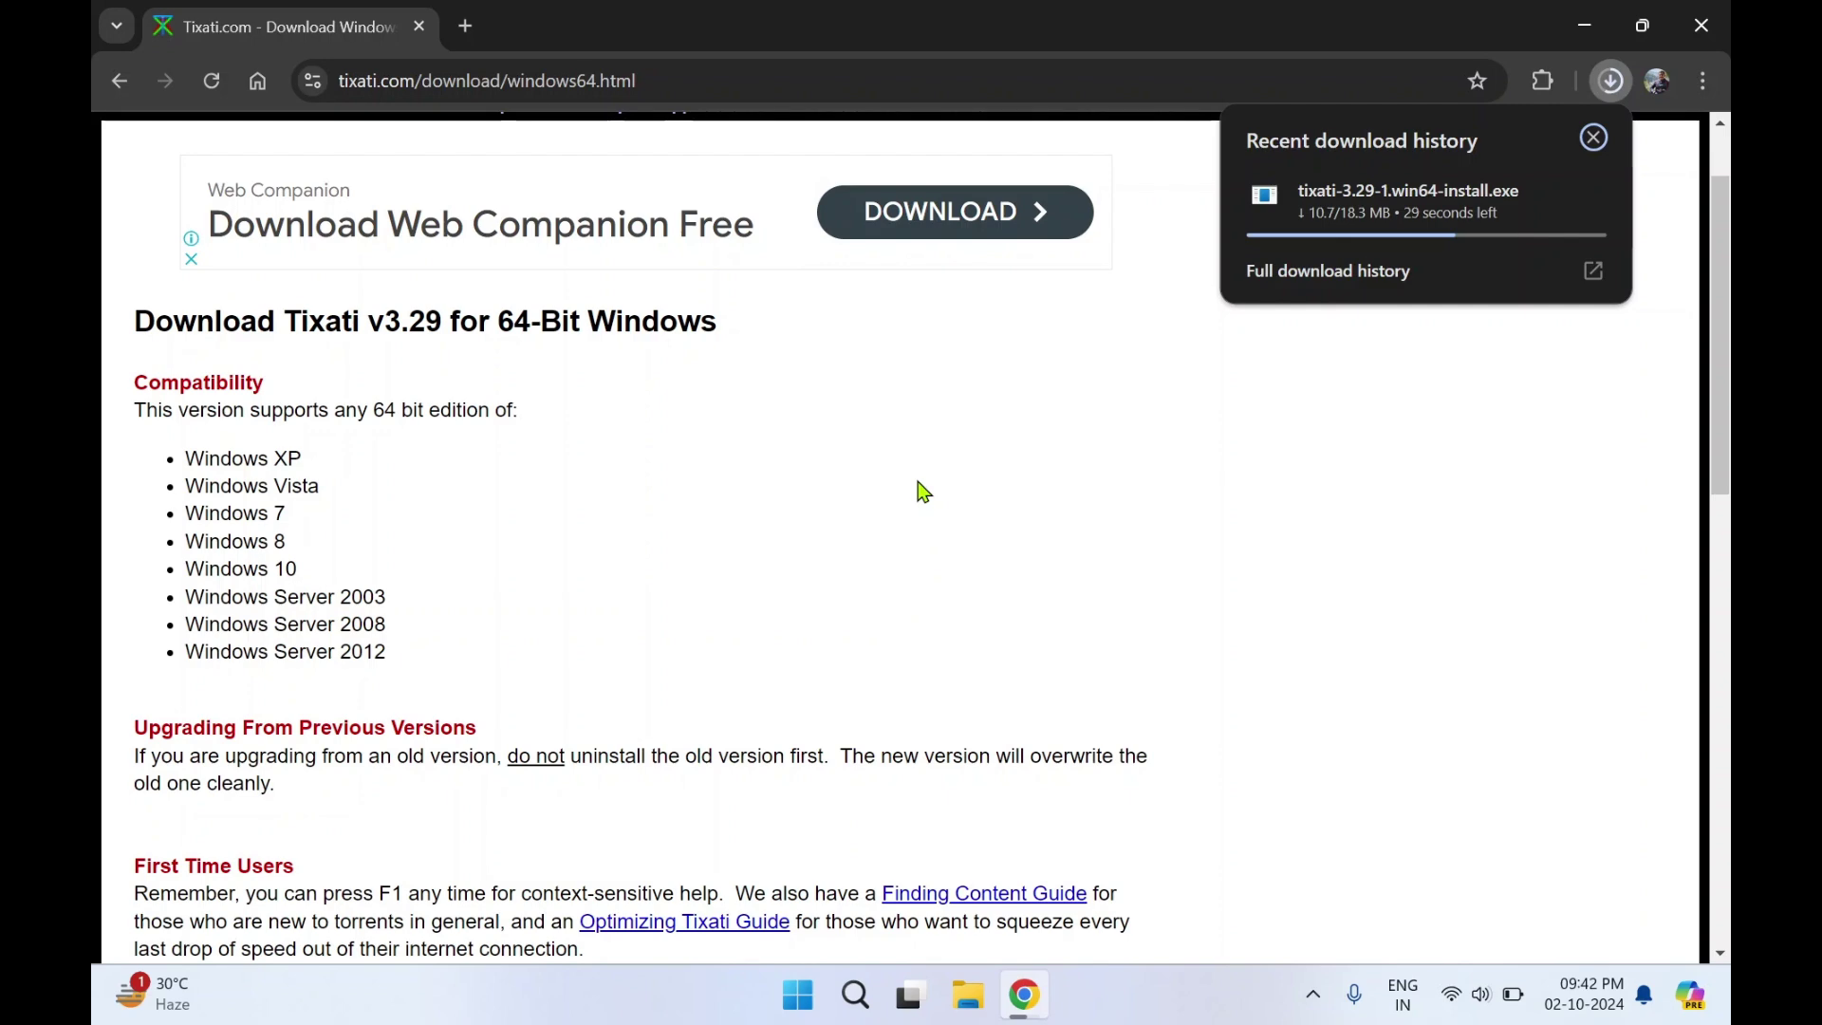
pyautogui.scroll(-2, 922, 491)
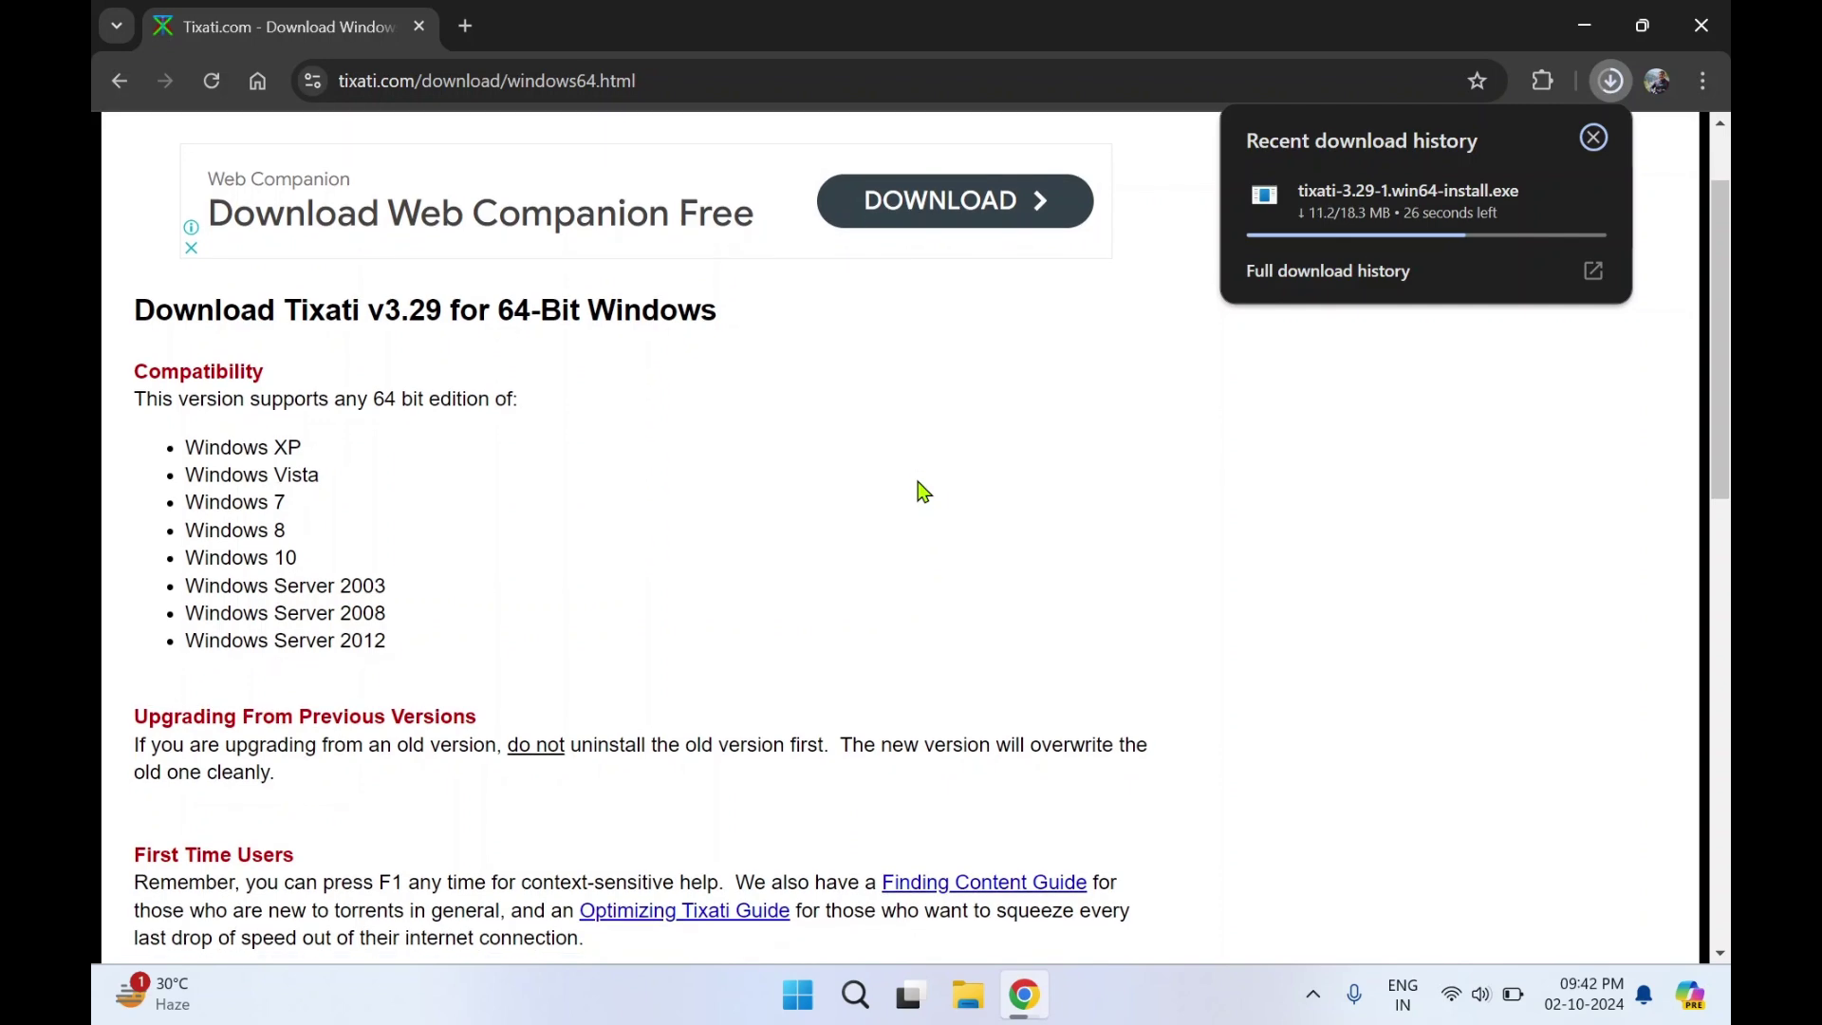
pyautogui.scroll(-1, 922, 491)
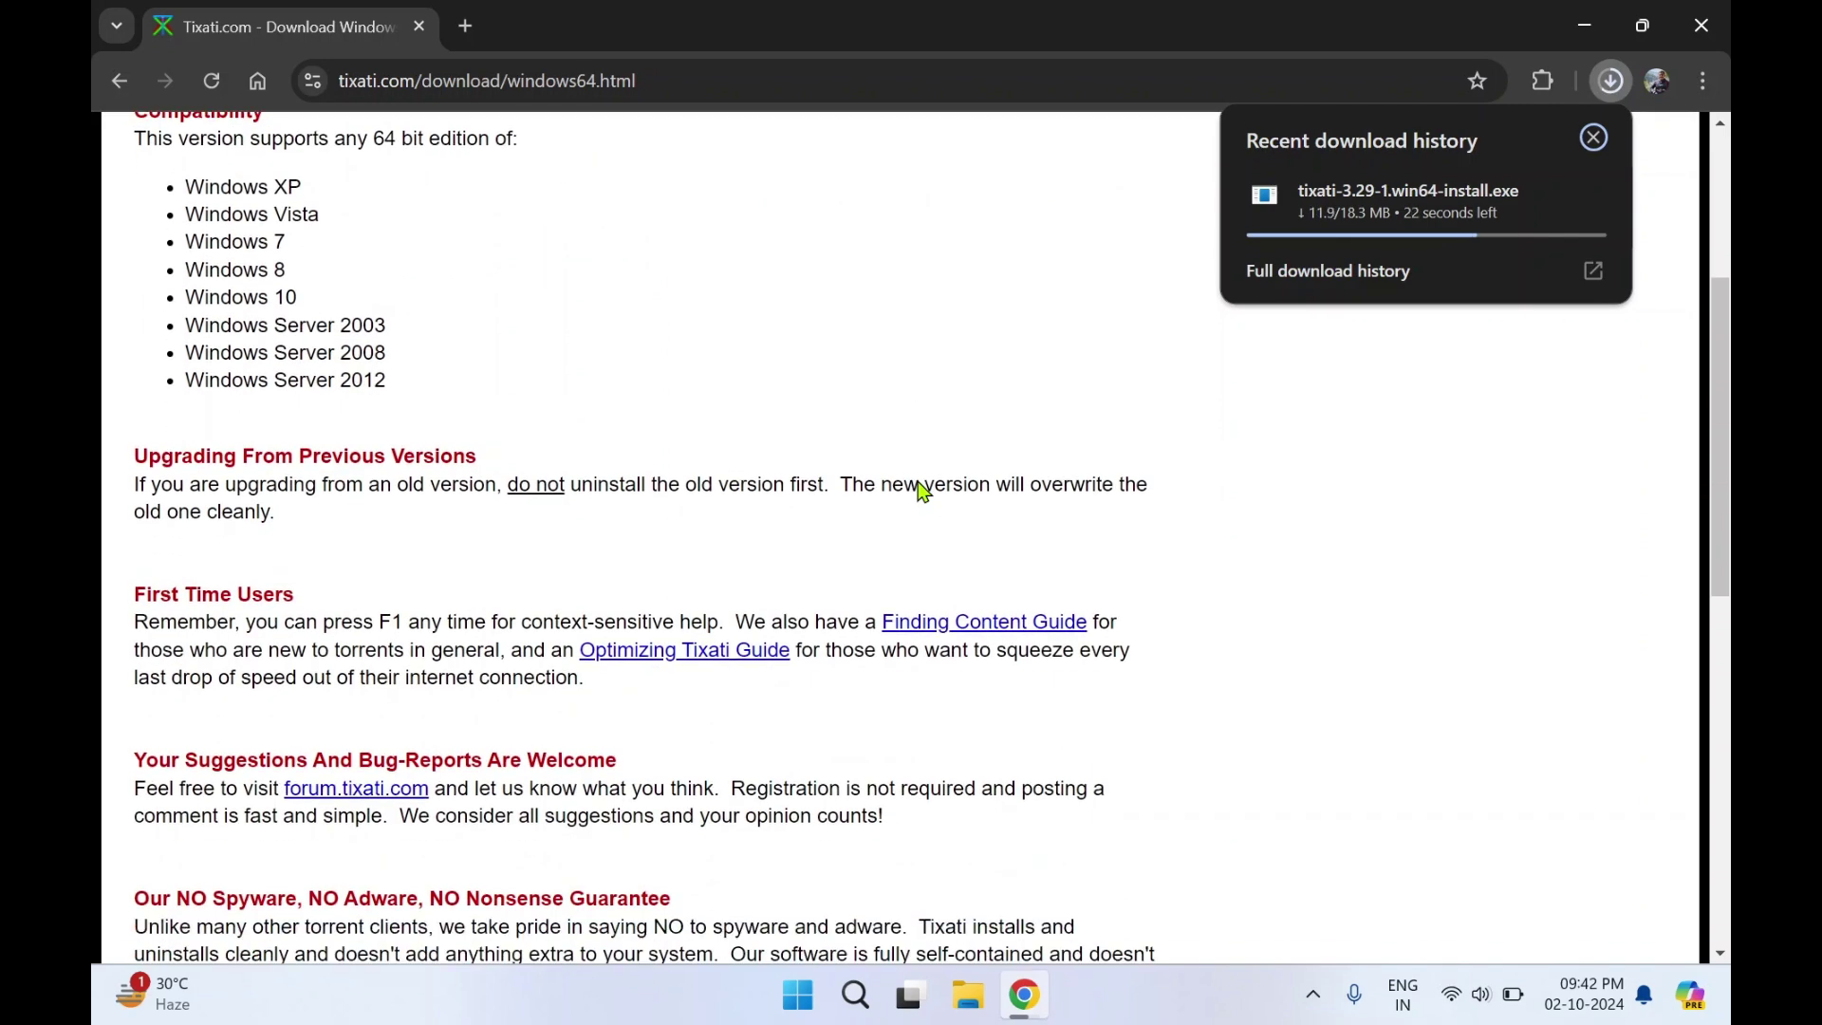
pyautogui.scroll(2, 923, 491)
pyautogui.scroll(-3, 922, 491)
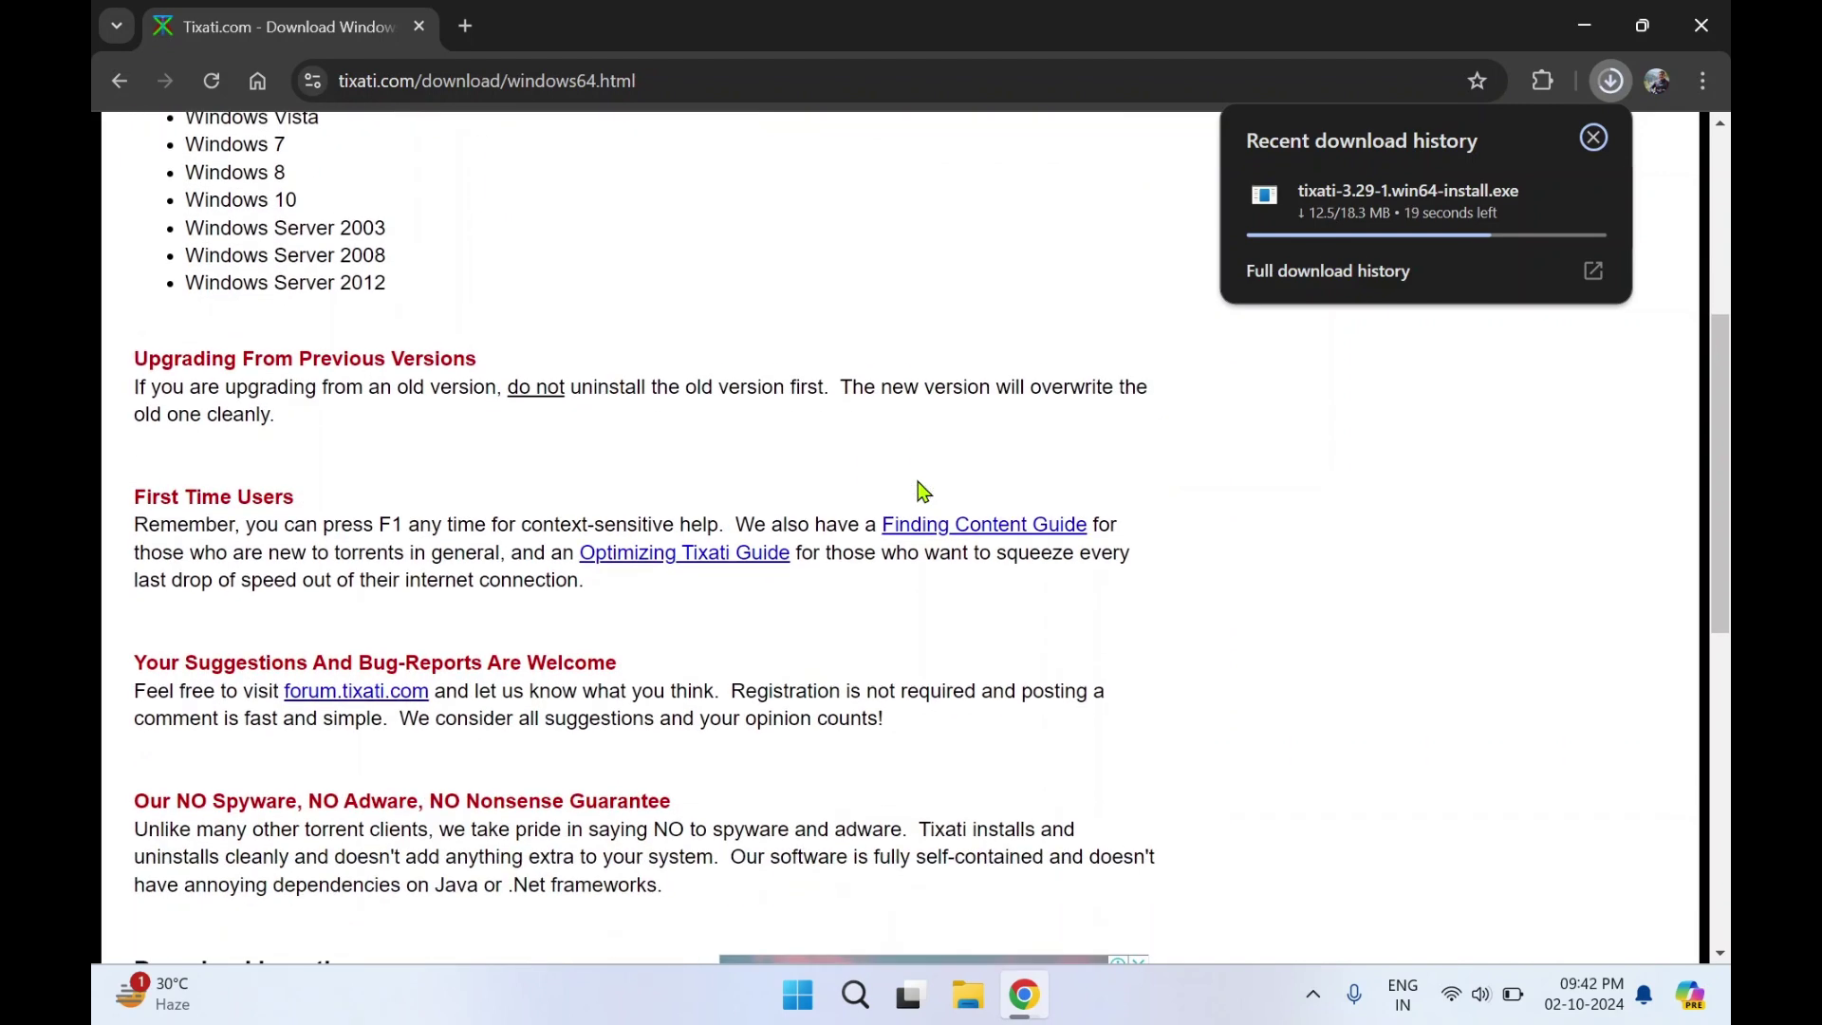
pyautogui.scroll(-1, 922, 491)
pyautogui.scroll(-1, 922, 490)
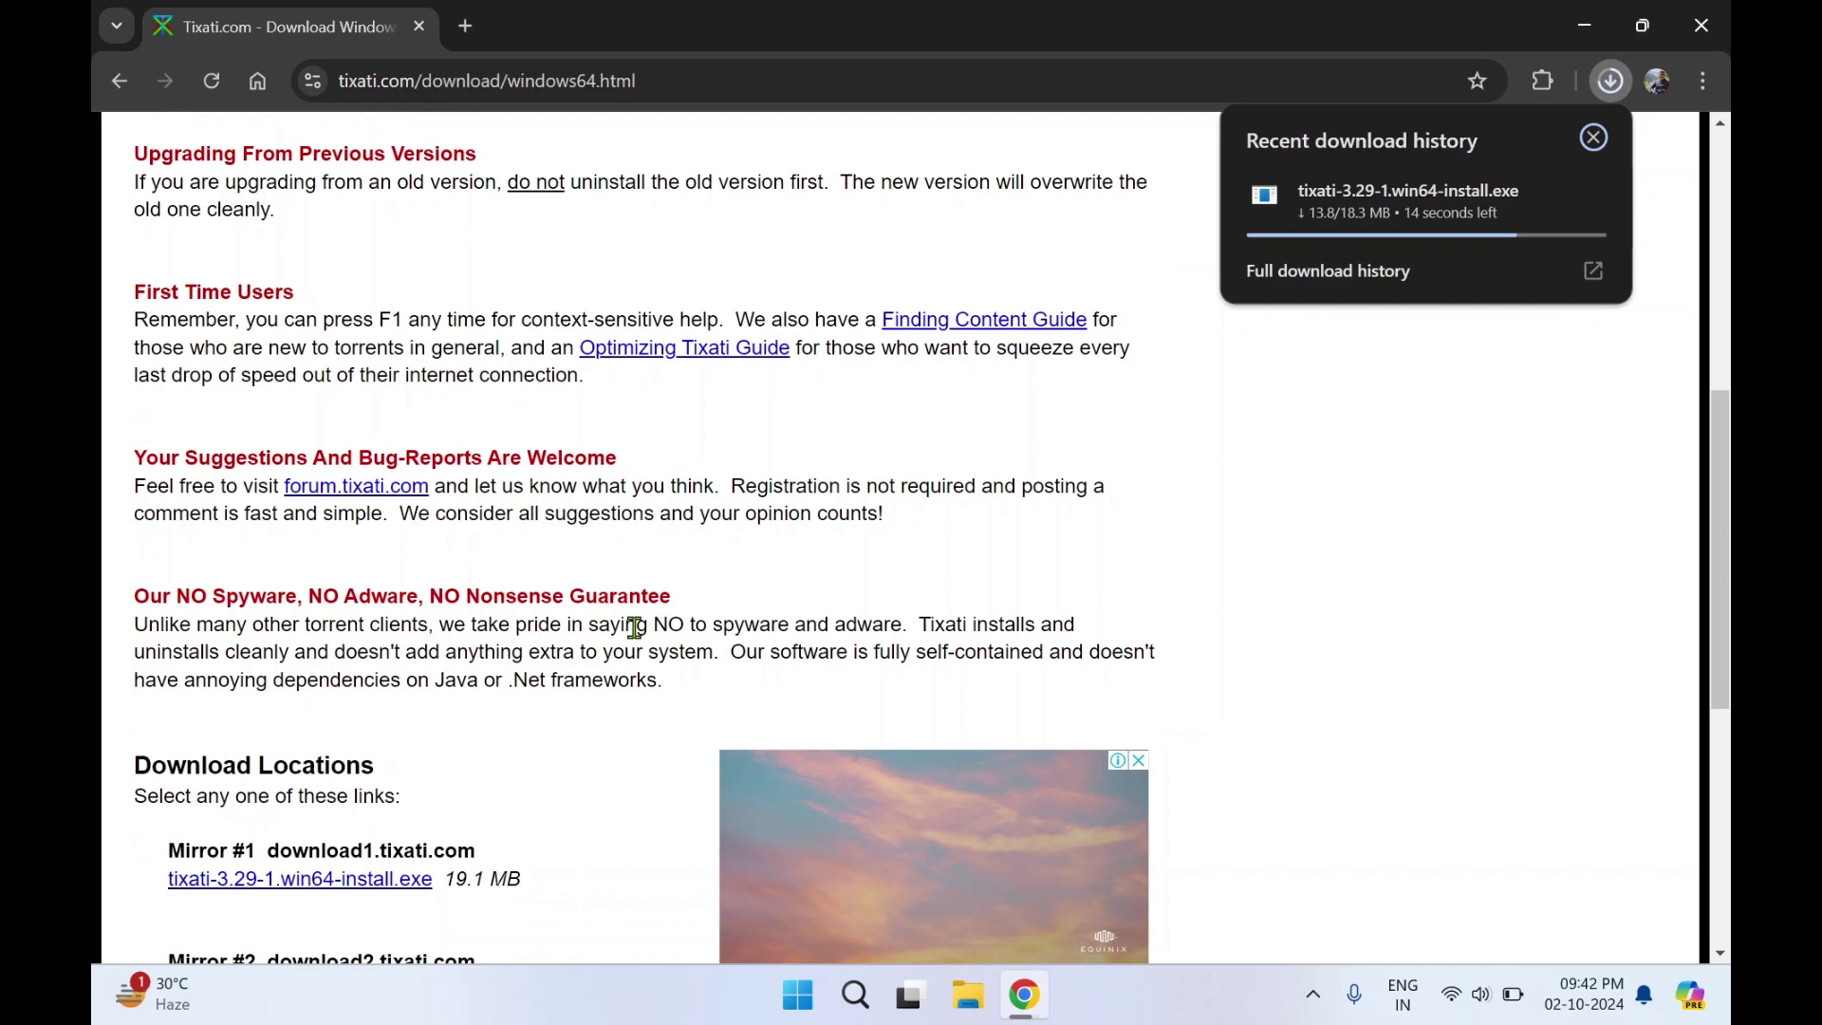
# - Highlight and clear text in the 'Our NO Spyware' guarantee headings while the download finishes
pyautogui.moveTo(136, 598); pyautogui.dragTo(309, 598)
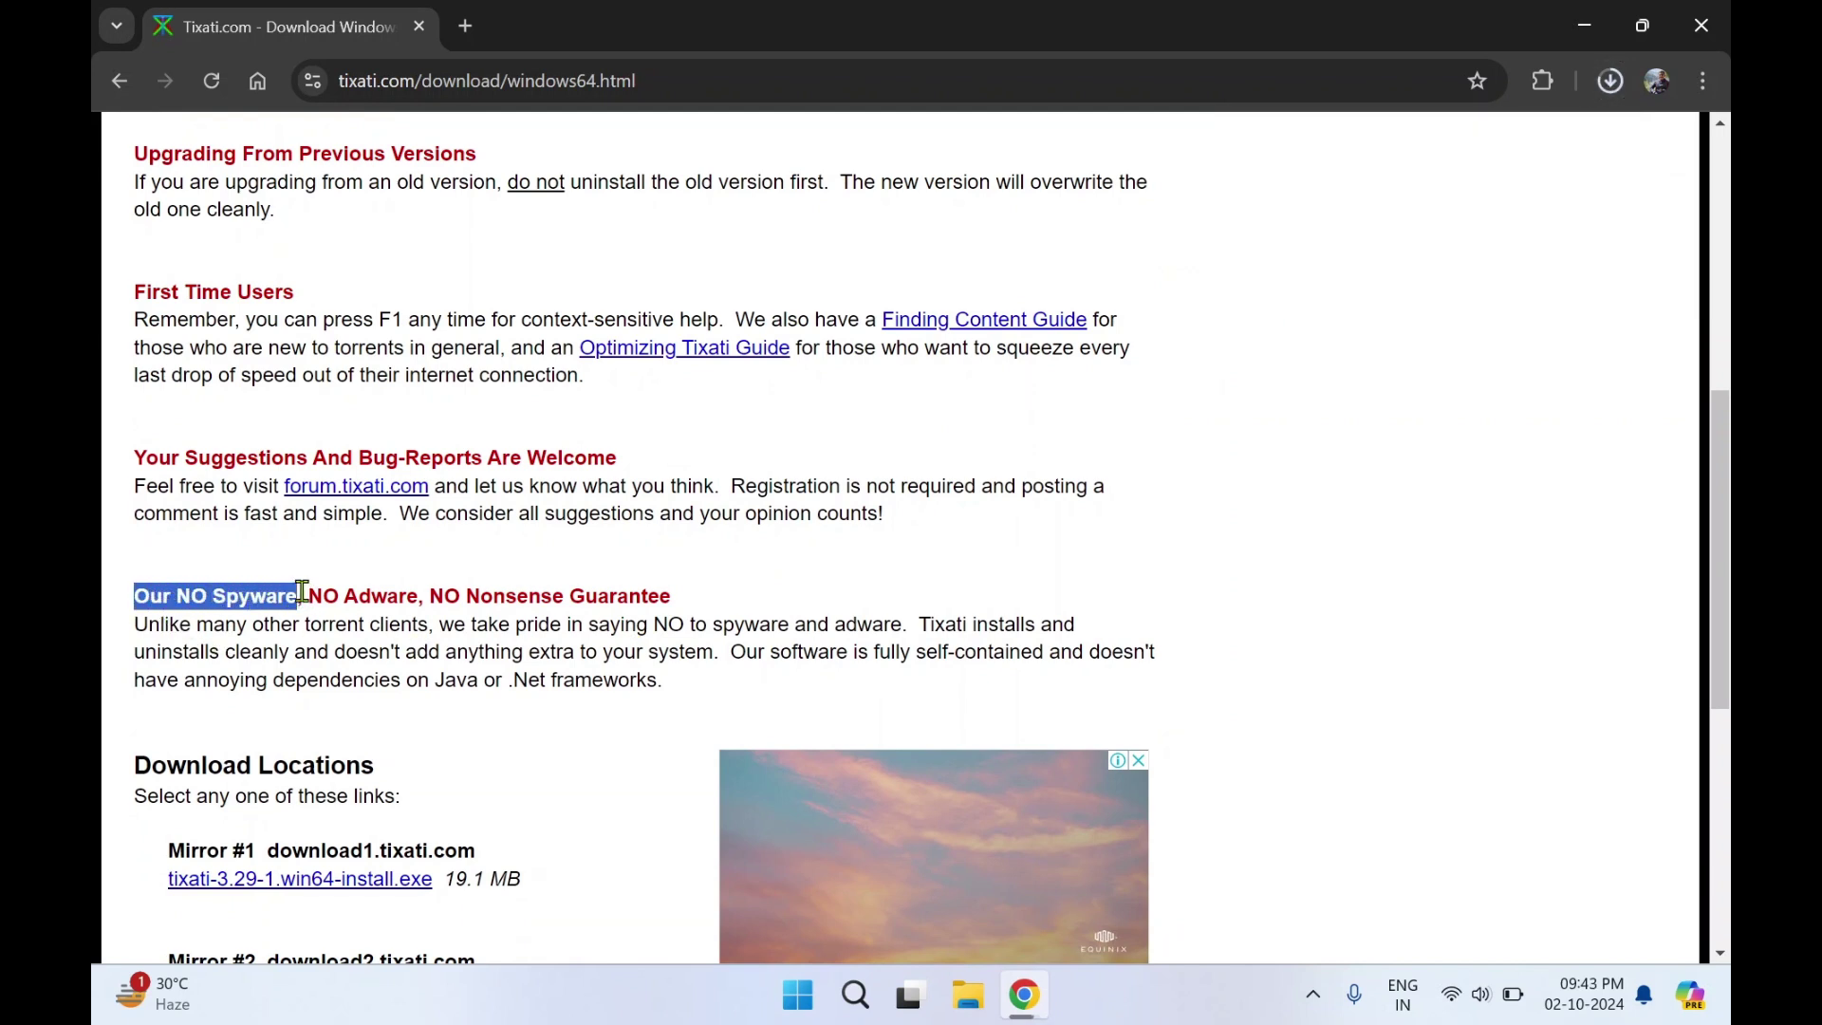
pyautogui.click(305, 596)
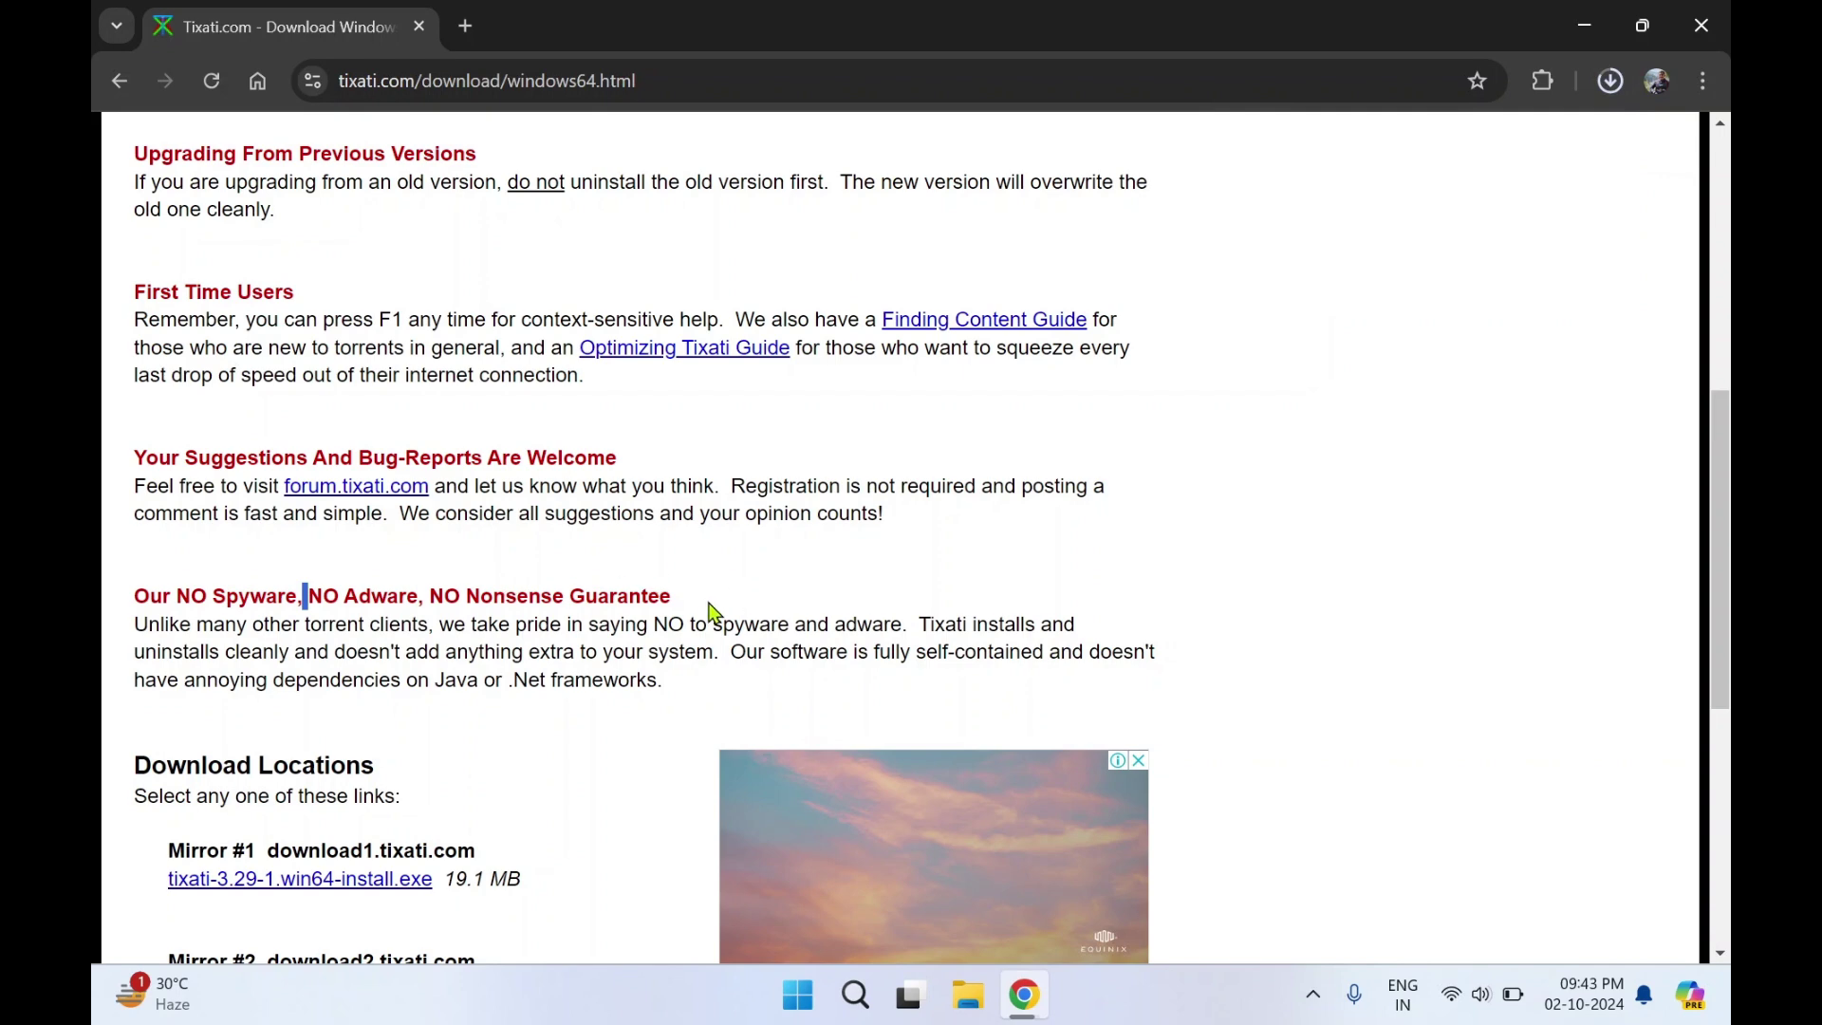
pyautogui.scroll(-1, 727, 618)
pyautogui.scroll(-1, 606, 605)
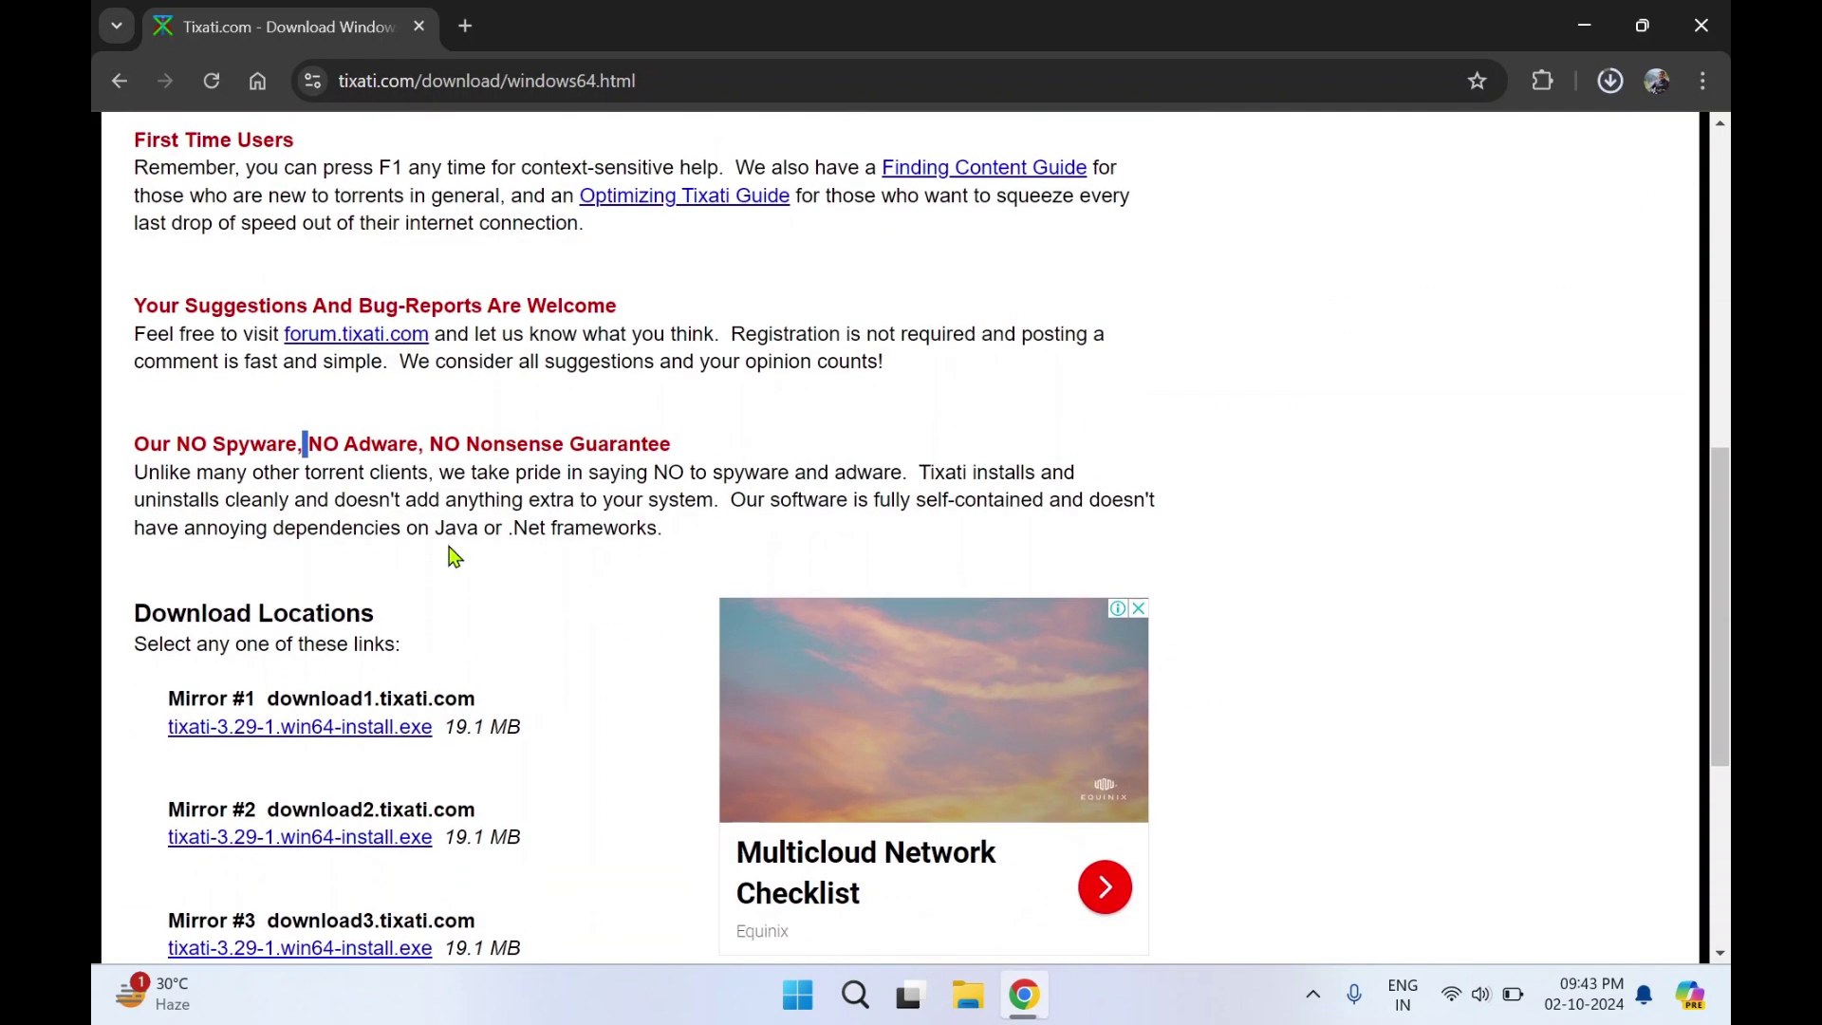
pyautogui.moveTo(340, 444); pyautogui.dragTo(442, 449)
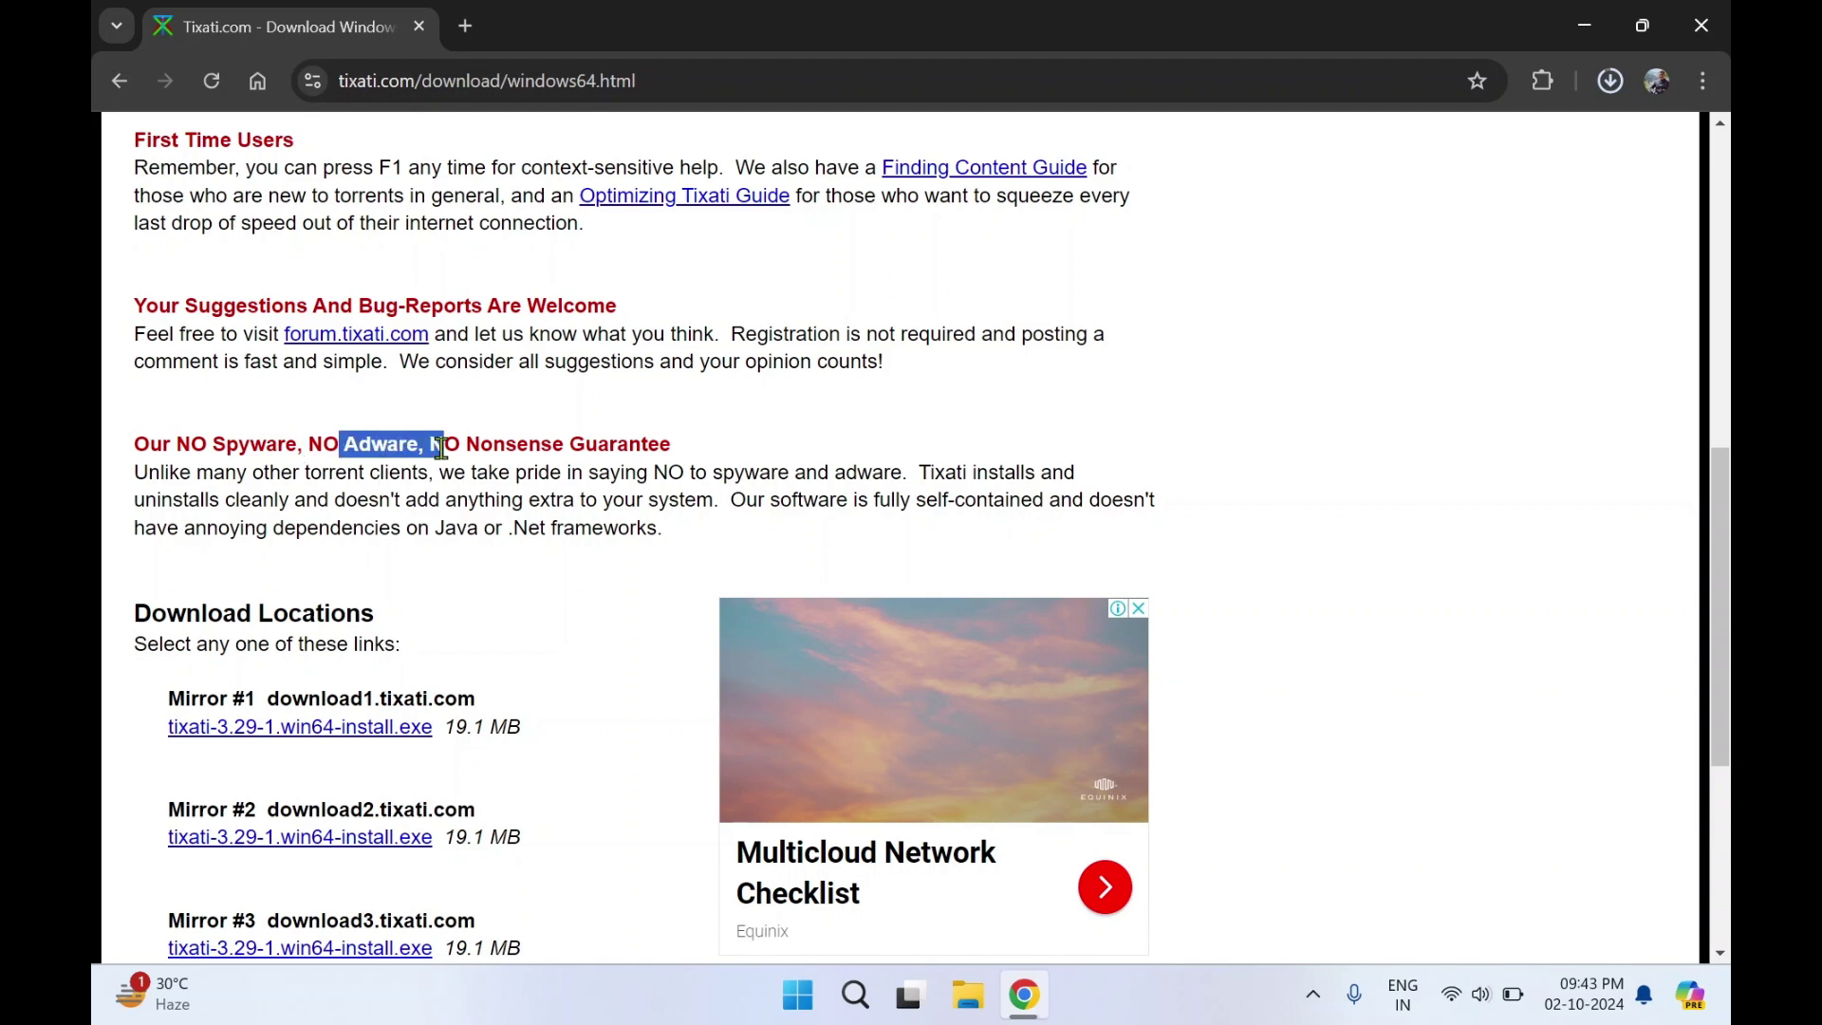
pyautogui.click(767, 465)
pyautogui.scroll(2, 1263, 429)
pyautogui.scroll(8, 1263, 429)
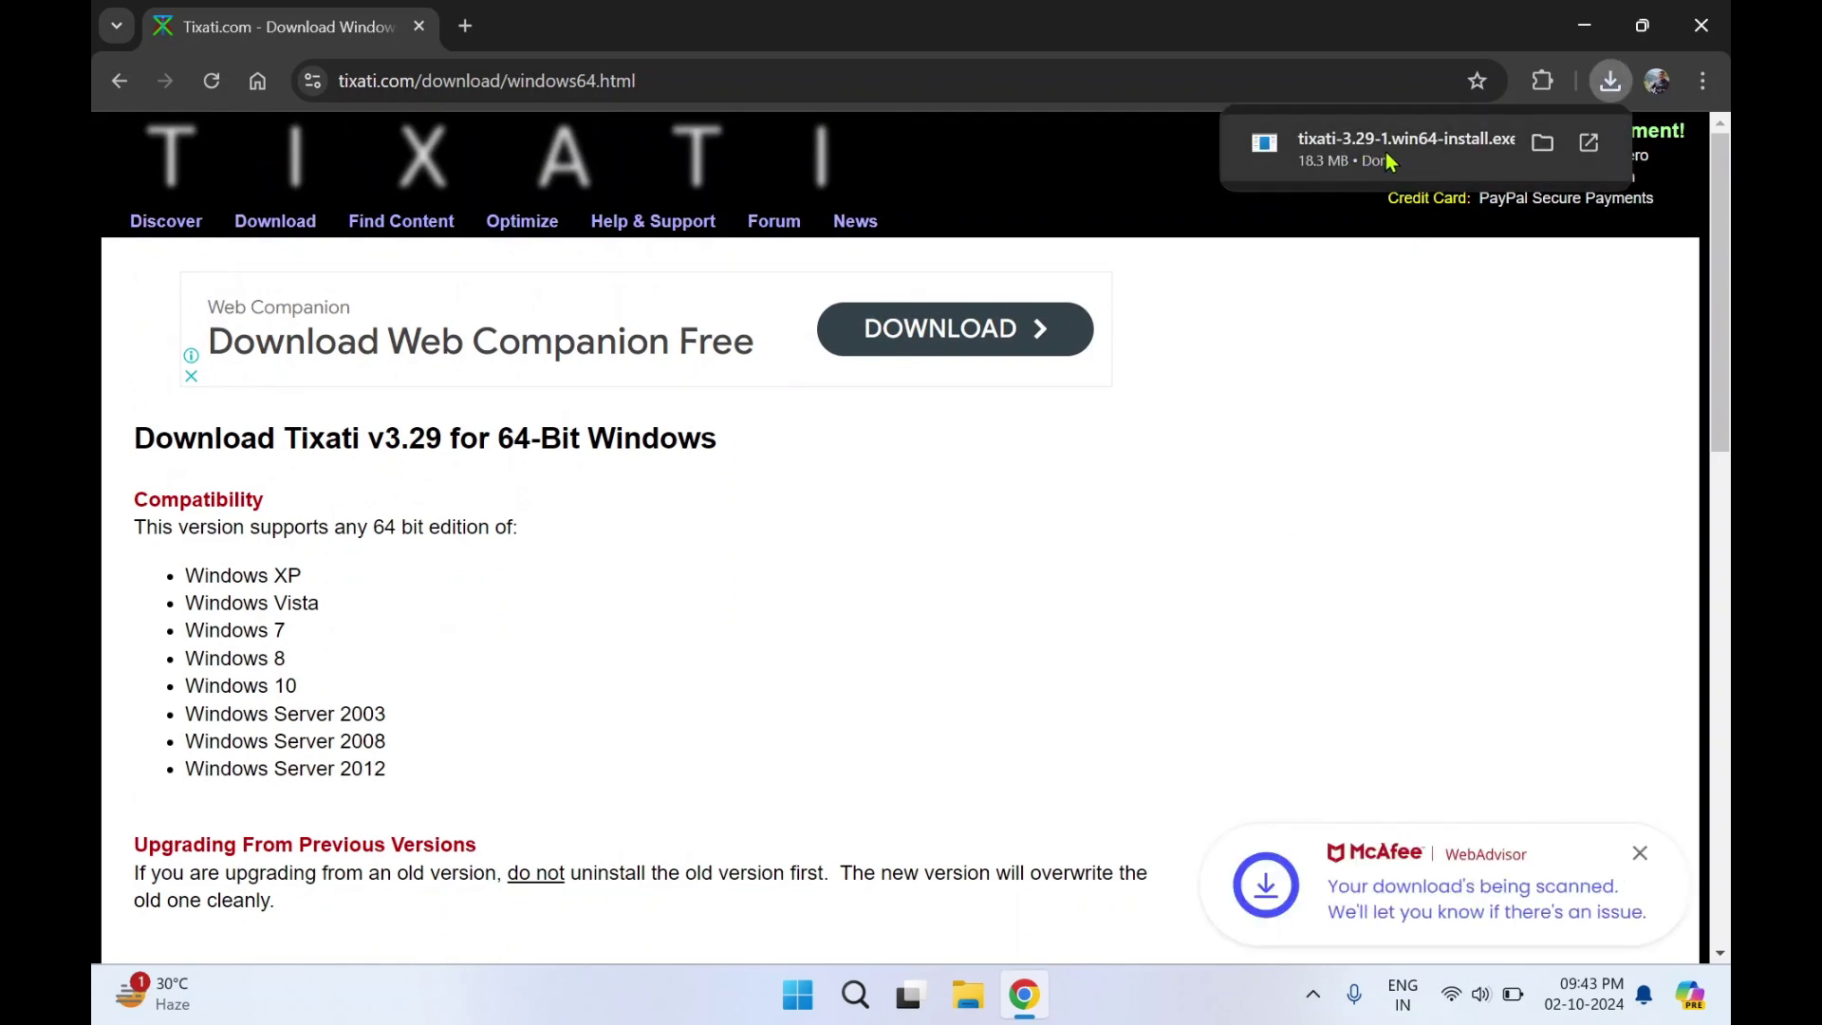
# - Run the downloaded installer, close Chrome, and accept the Tixati licence agreement
pyautogui.click(1590, 145)
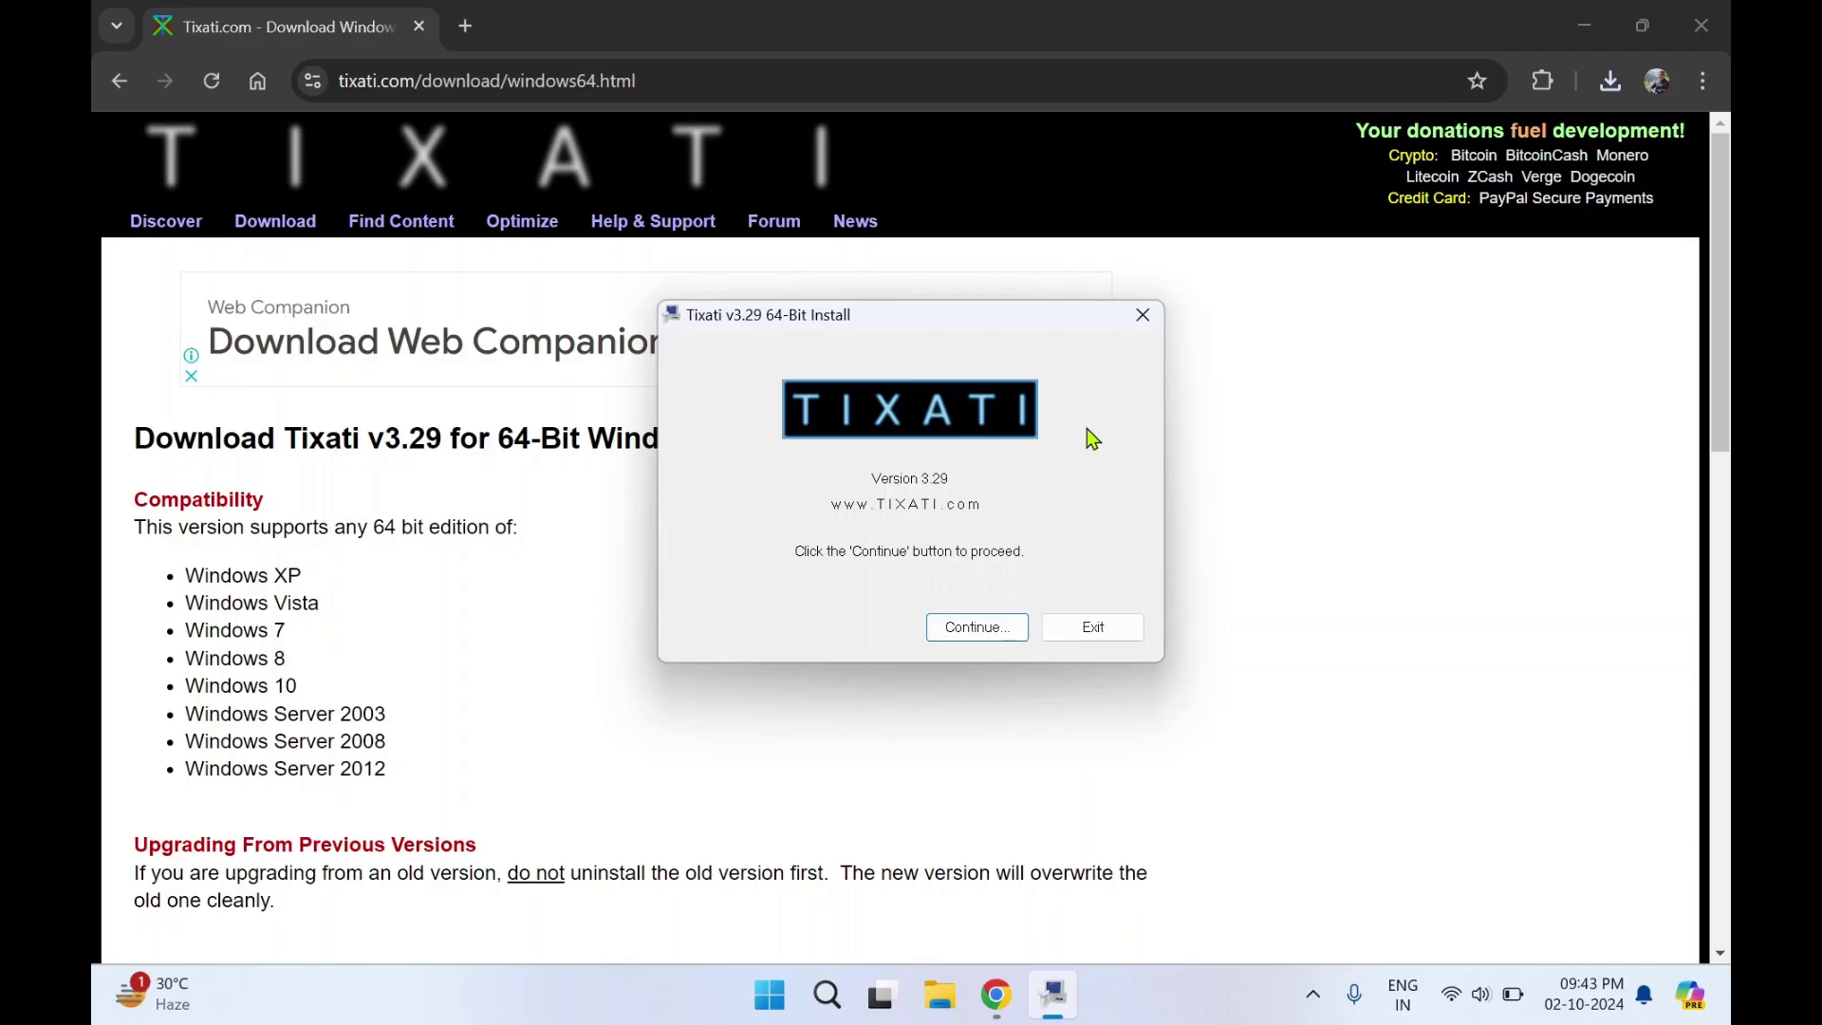
pyautogui.click(1716, 25)
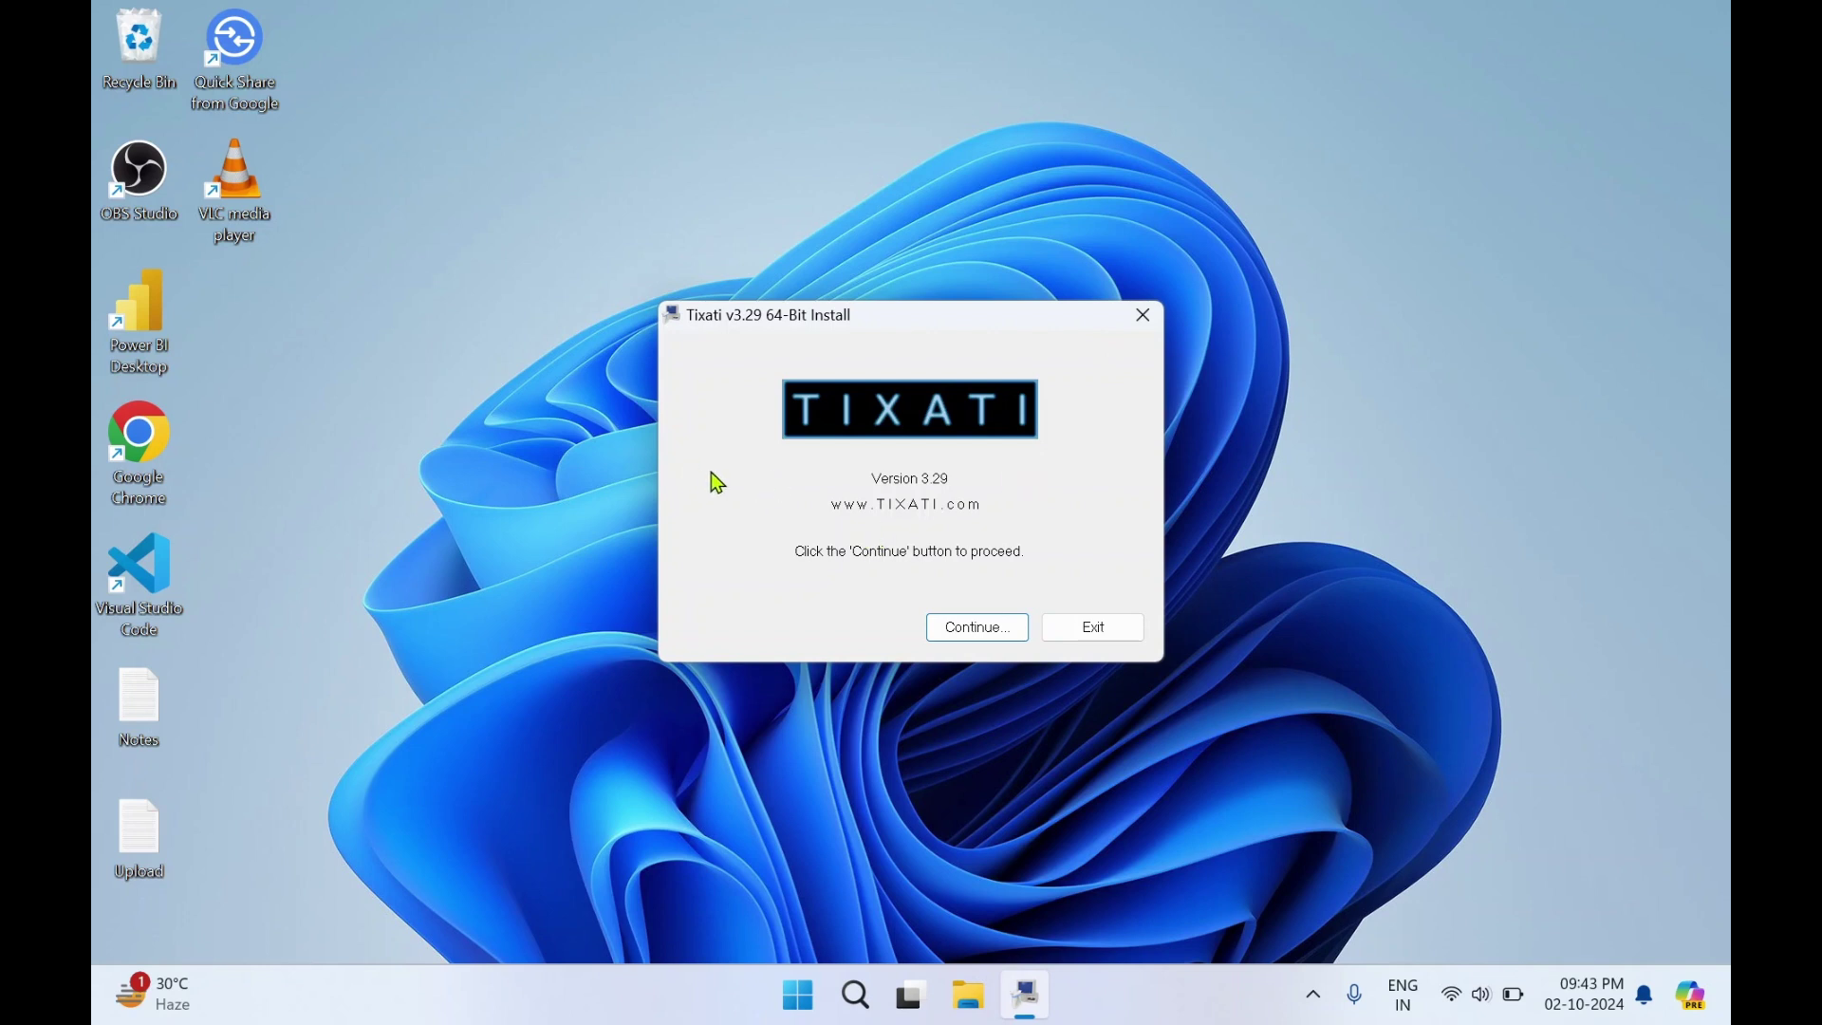
pyautogui.click(974, 631)
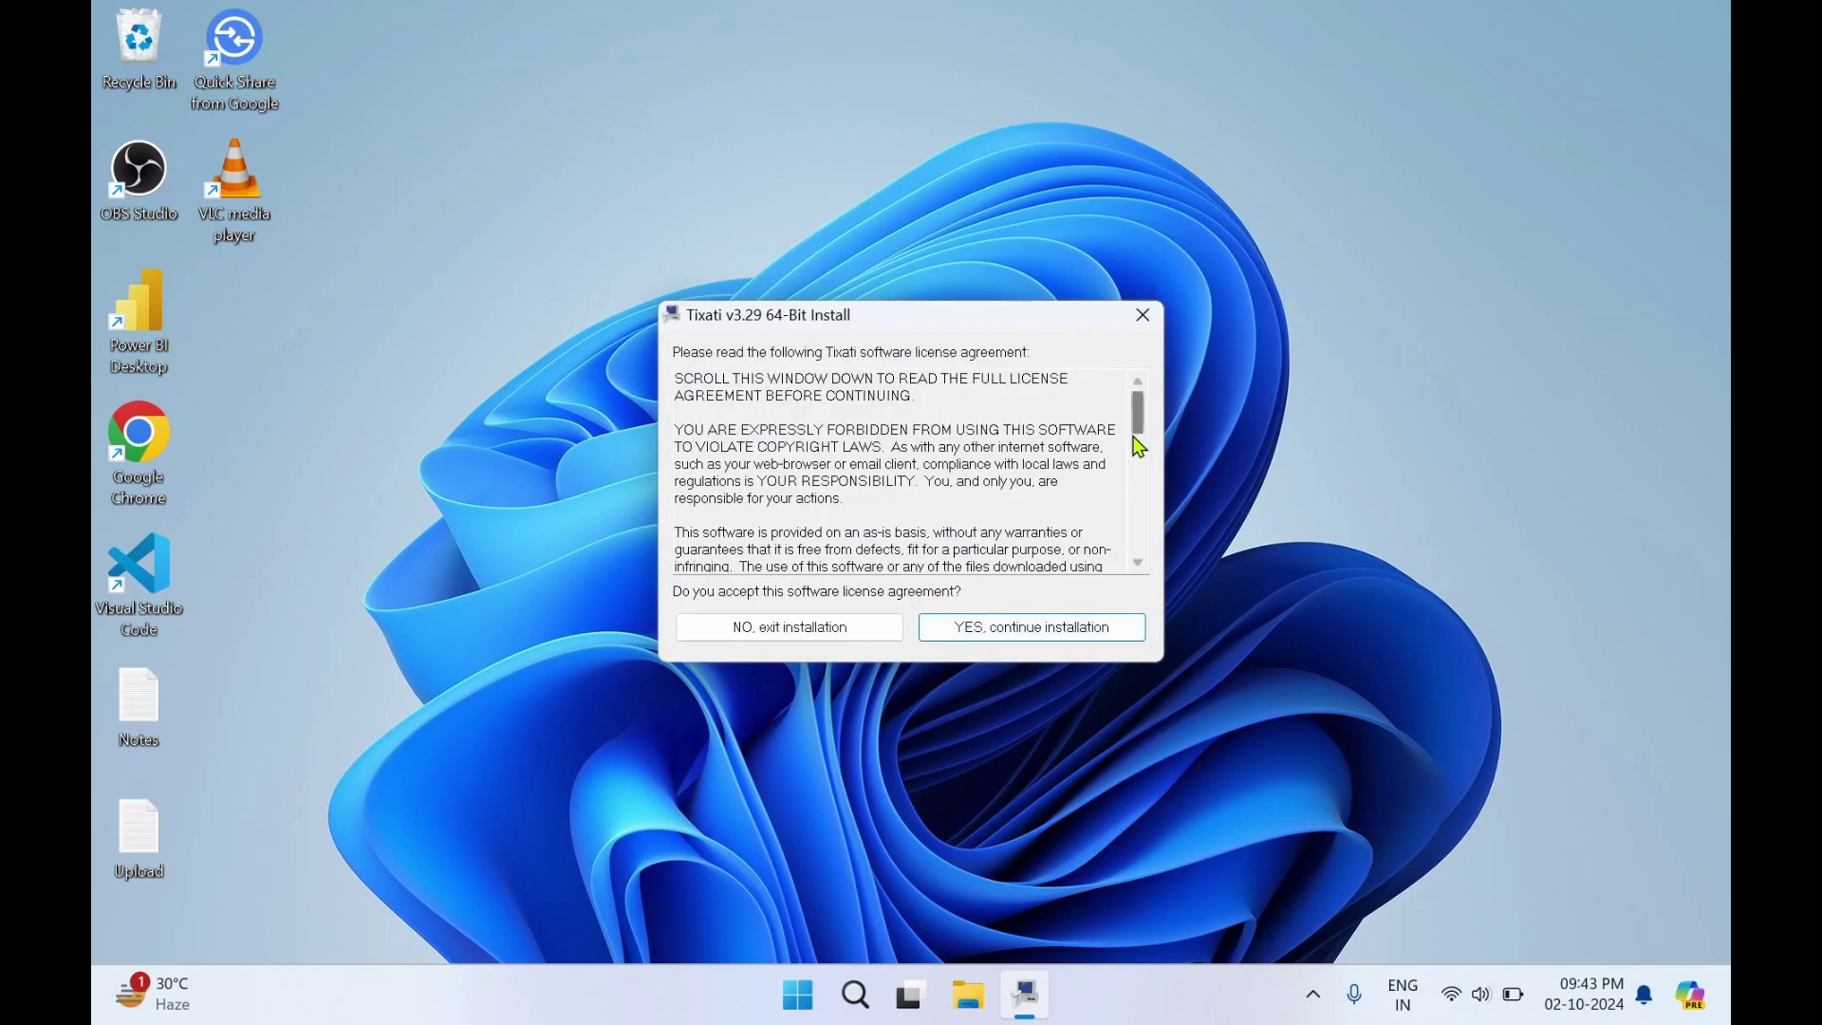
pyautogui.moveTo(1139, 429); pyautogui.dragTo(1139, 580)
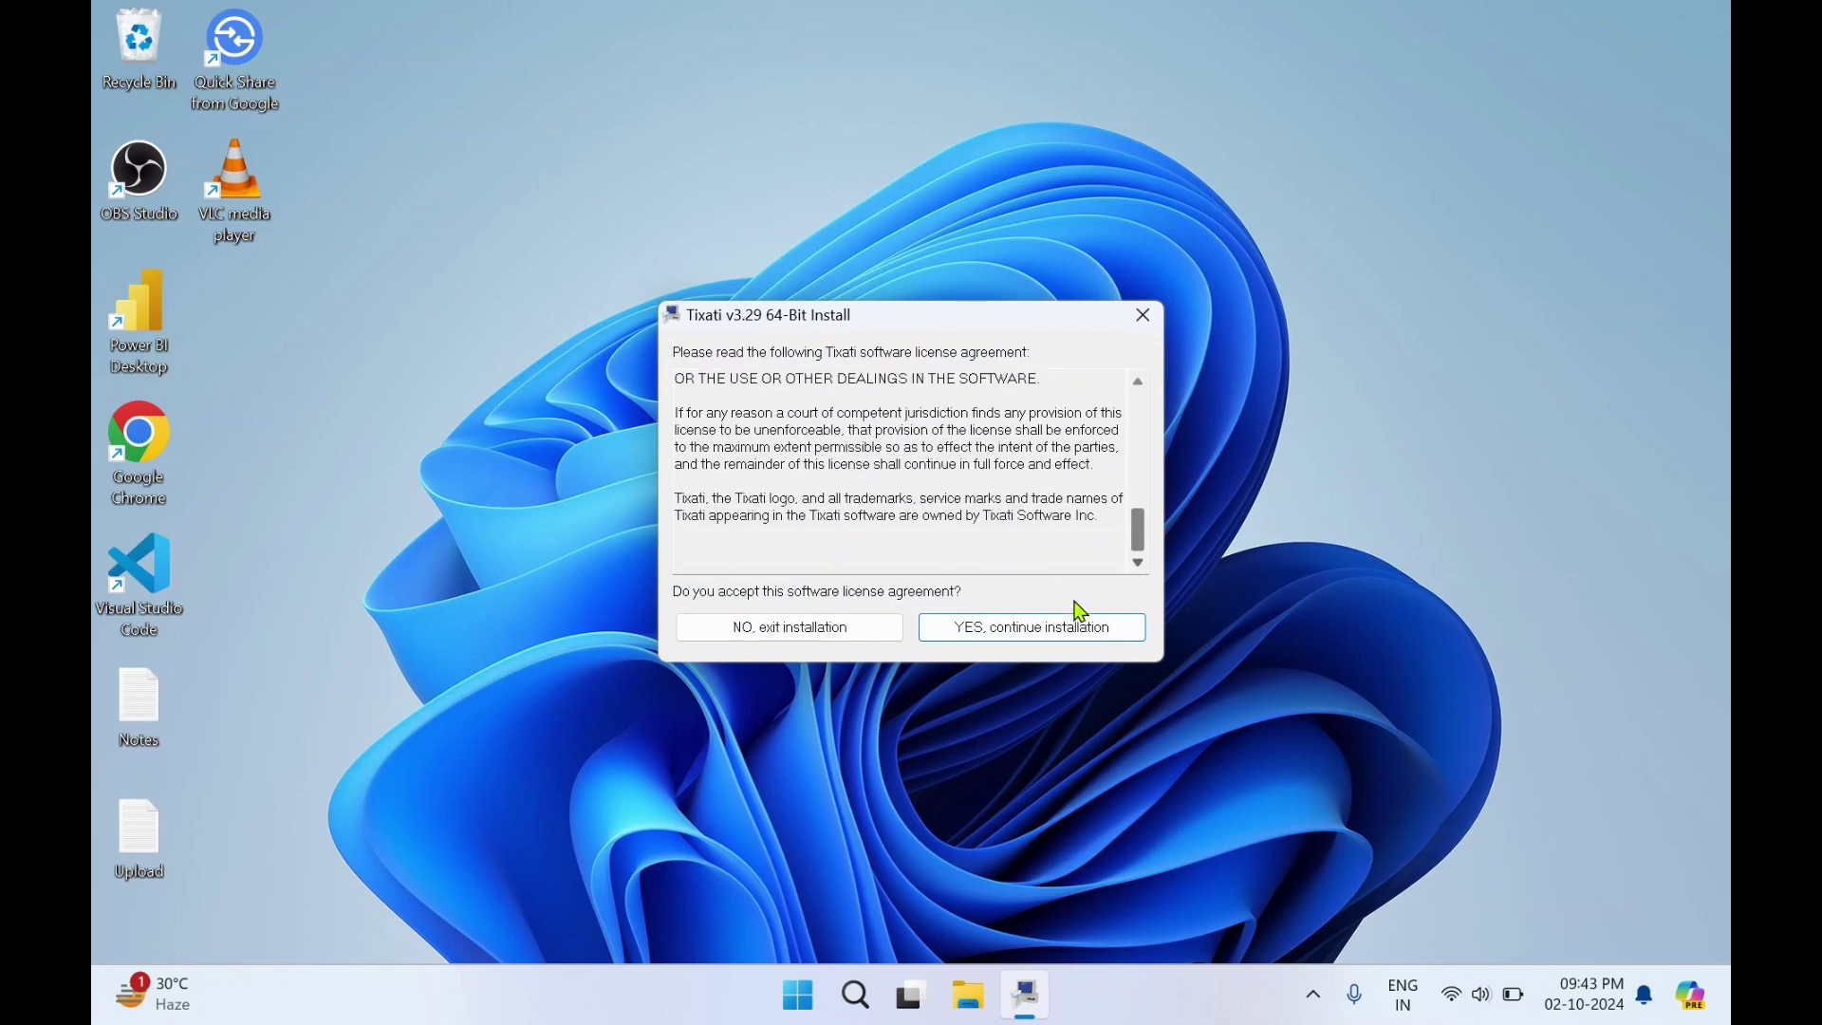
pyautogui.click(1031, 630)
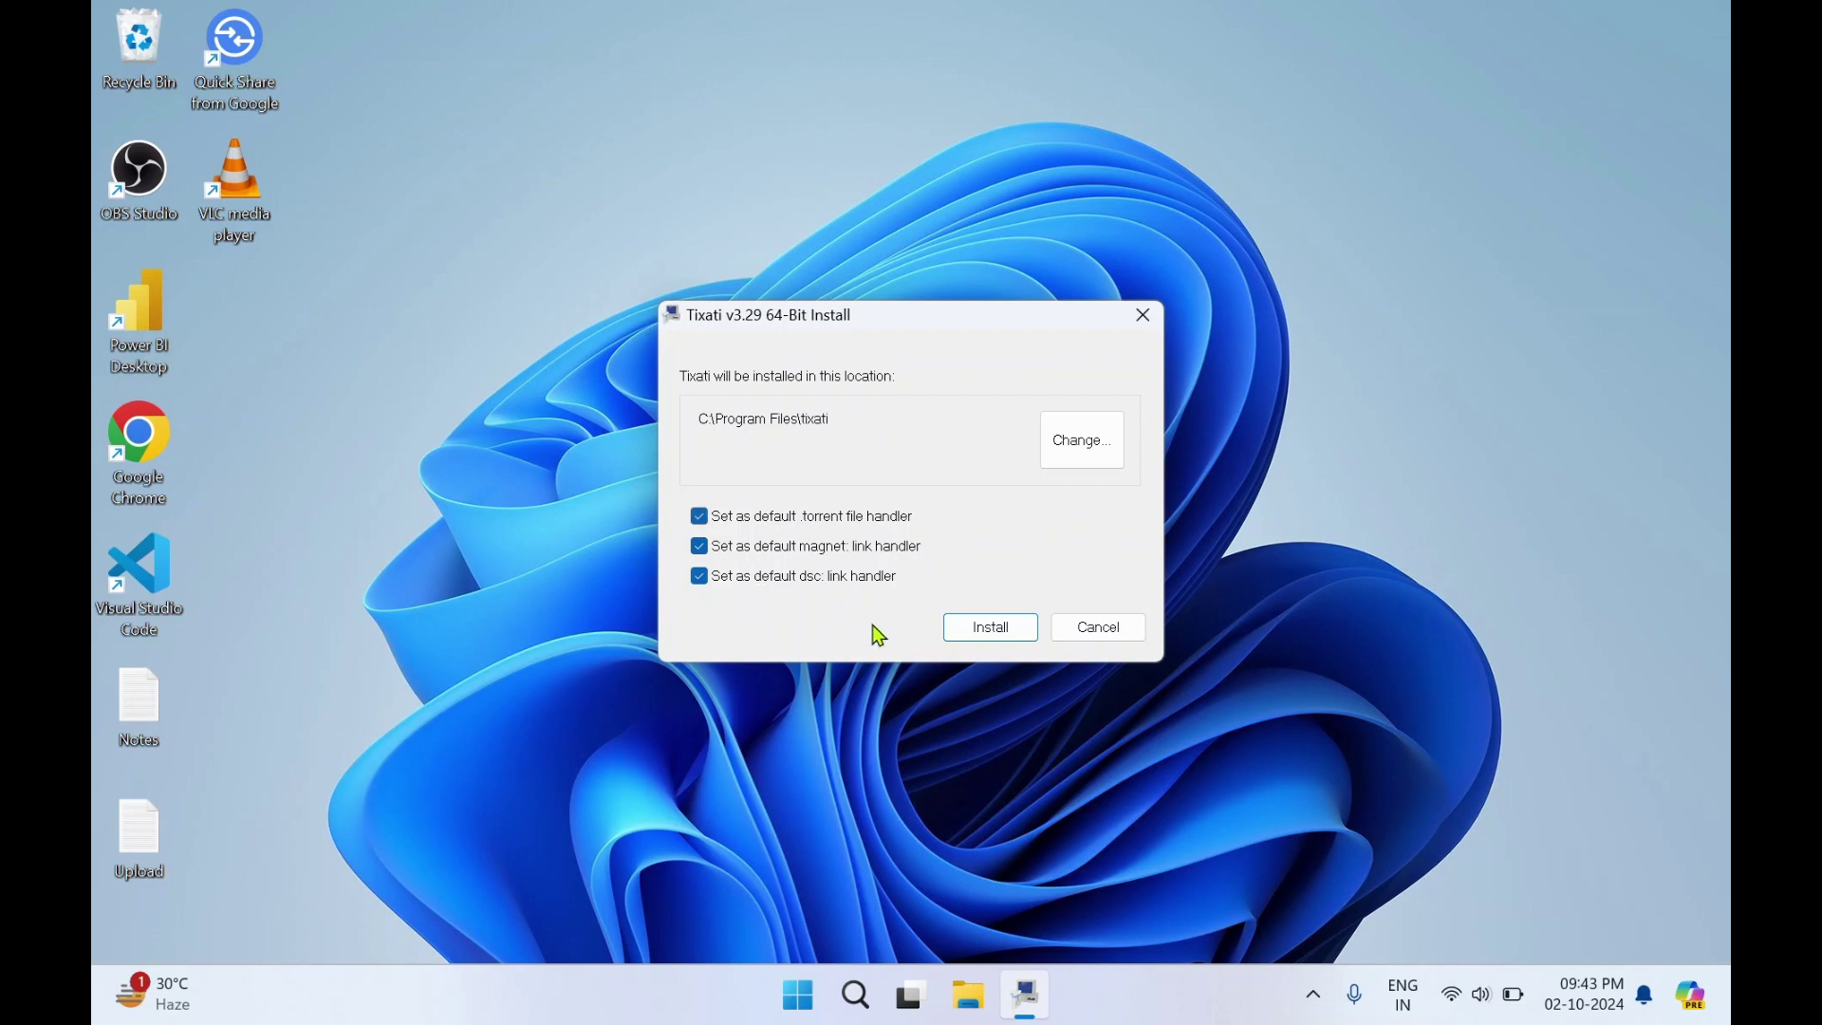
# - Install Tixati to C:\Program Files\tixati and exit the finished installer
pyautogui.click(995, 628)
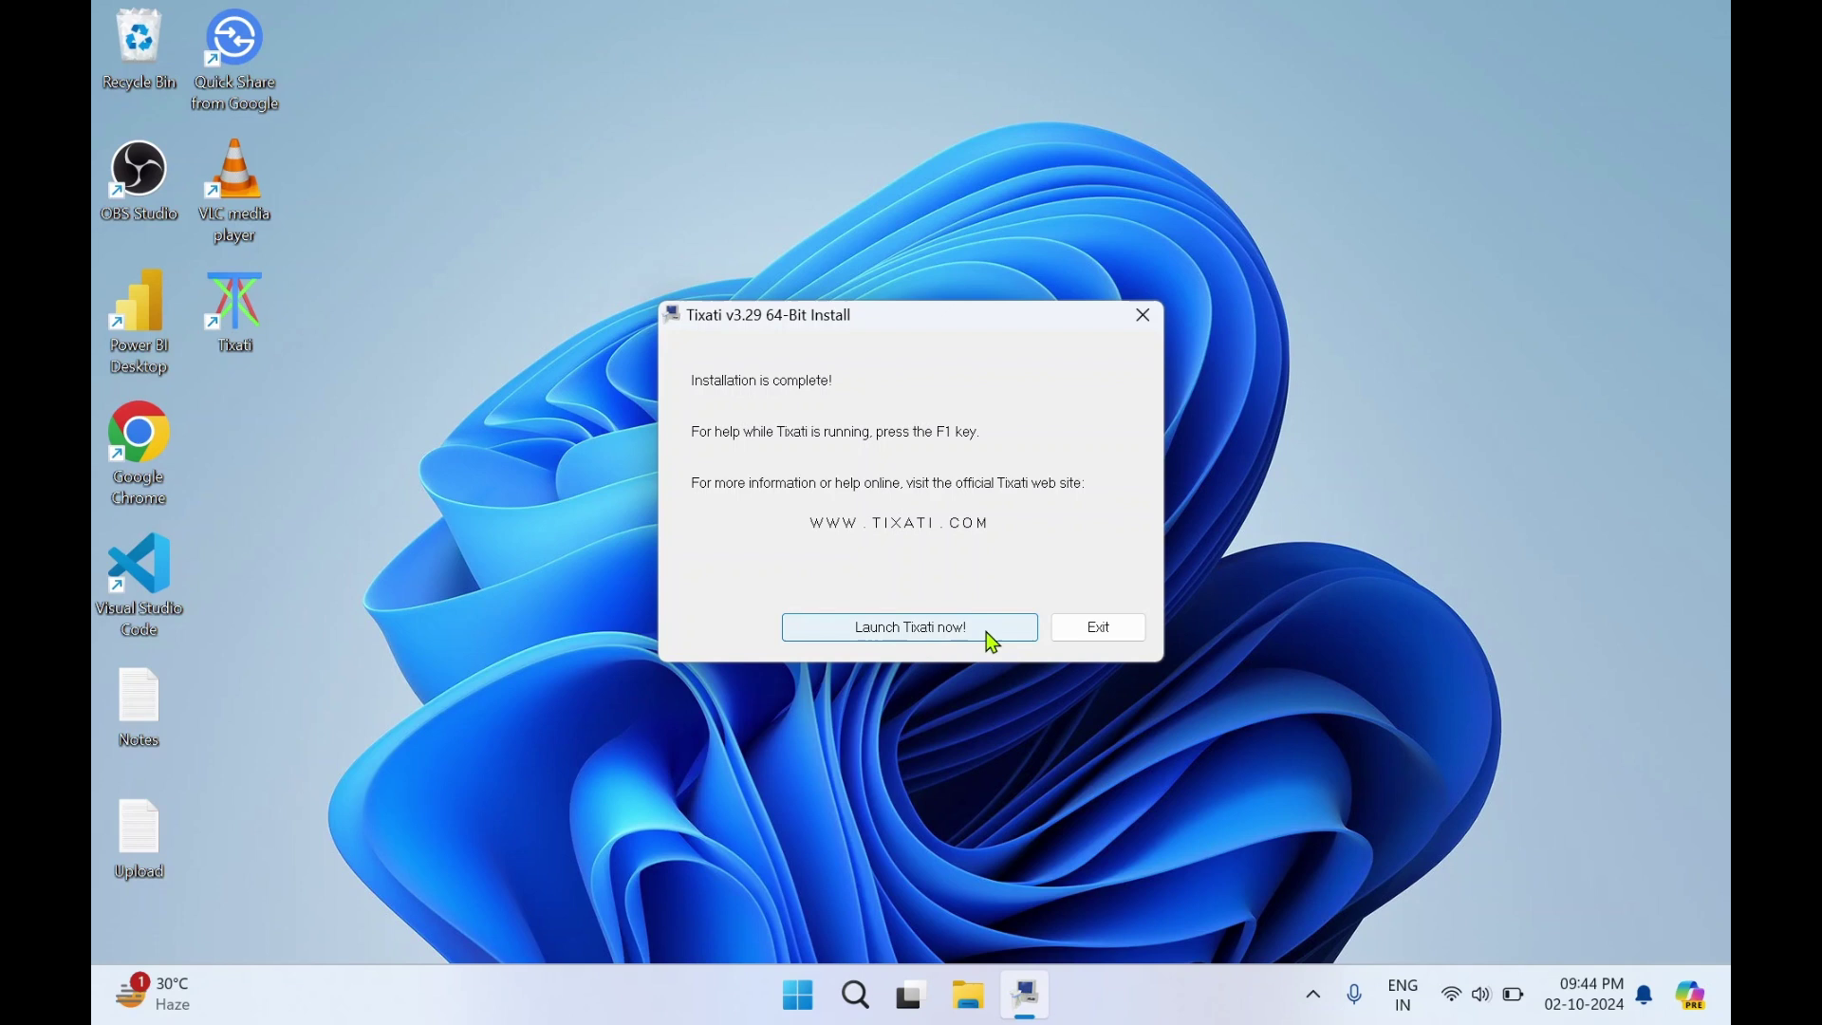
pyautogui.click(1096, 631)
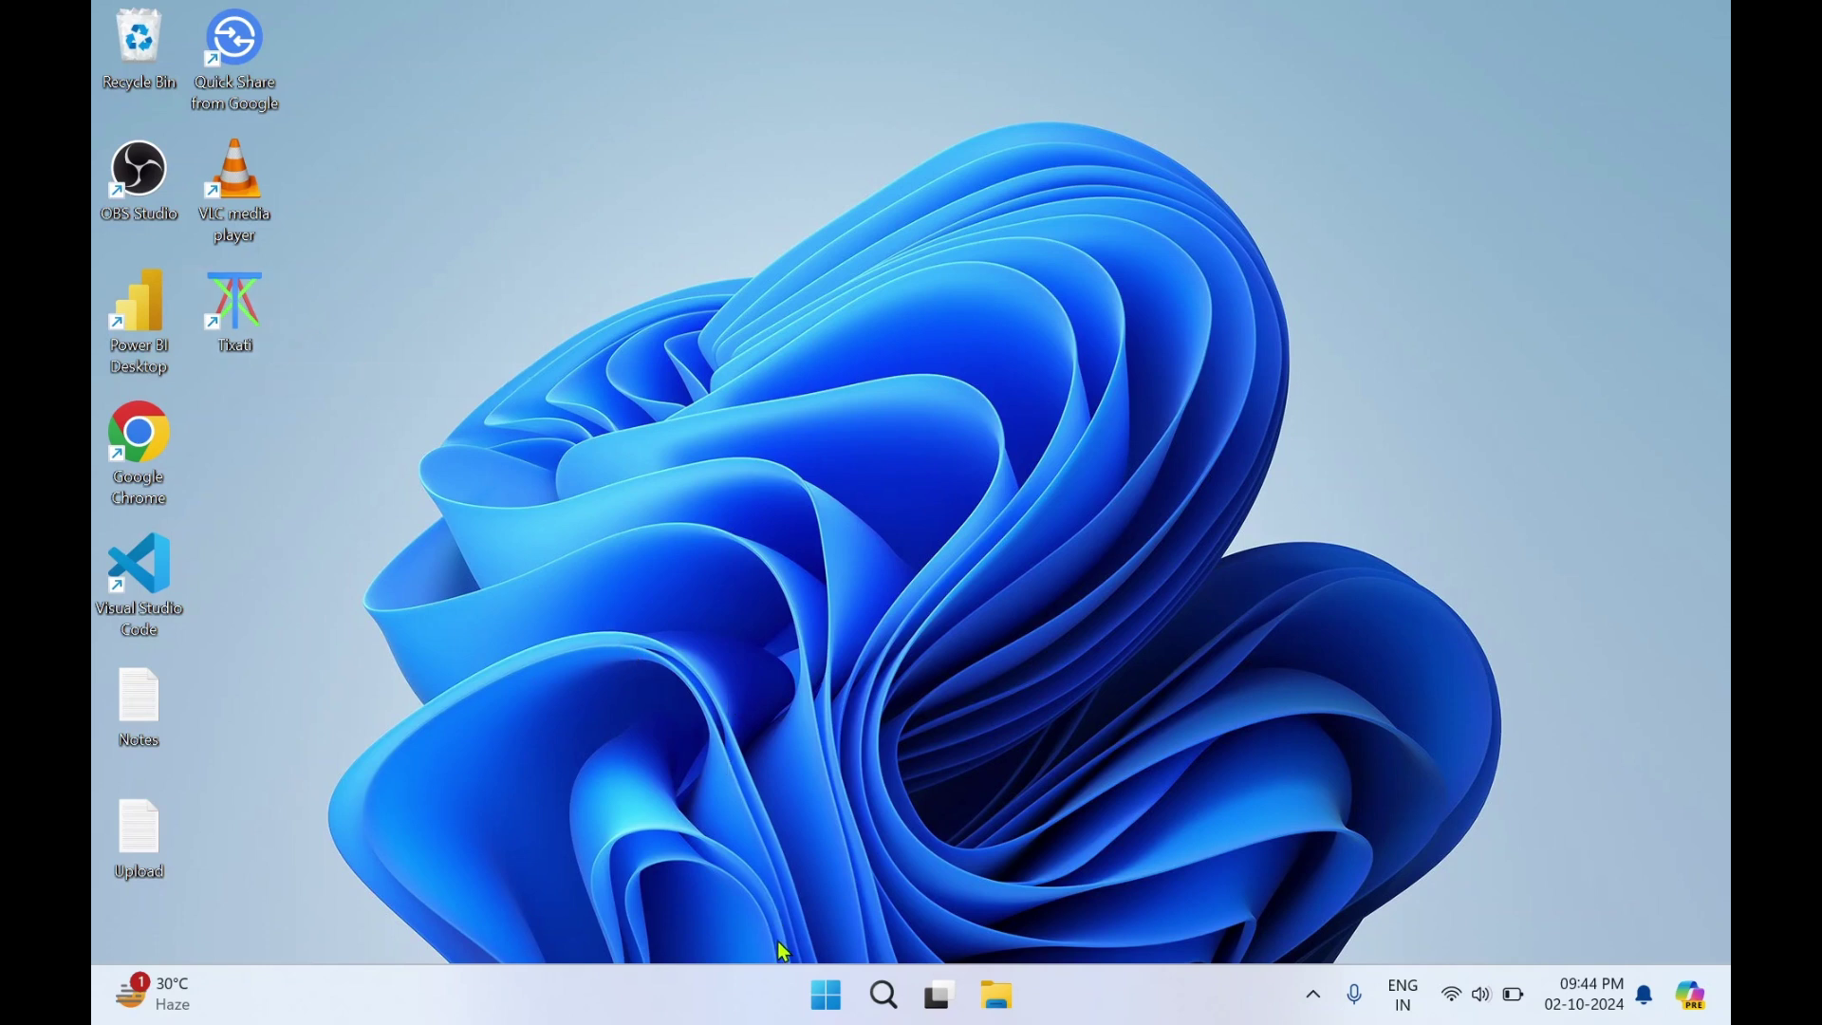
# - Search the Start menu for 'tixa' and open the Tixati app
pyautogui.click(825, 999)
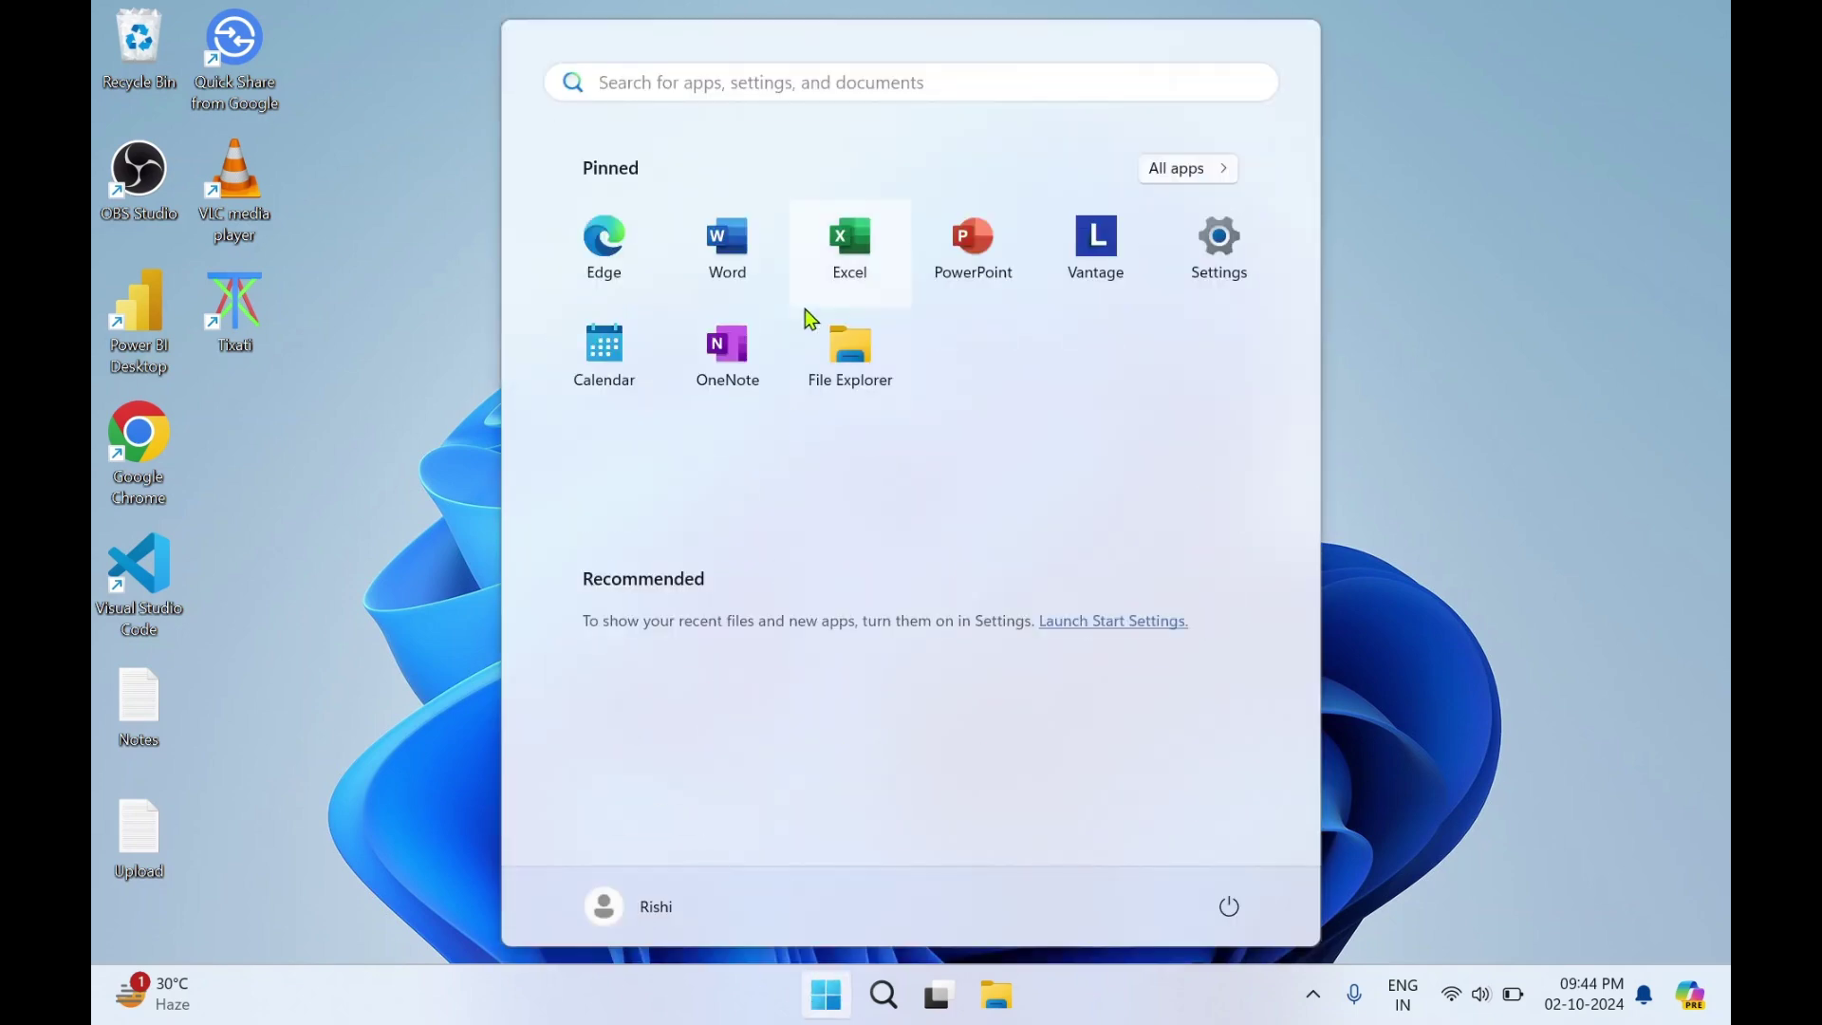
pyautogui.click(755, 83)
pyautogui.write('t')
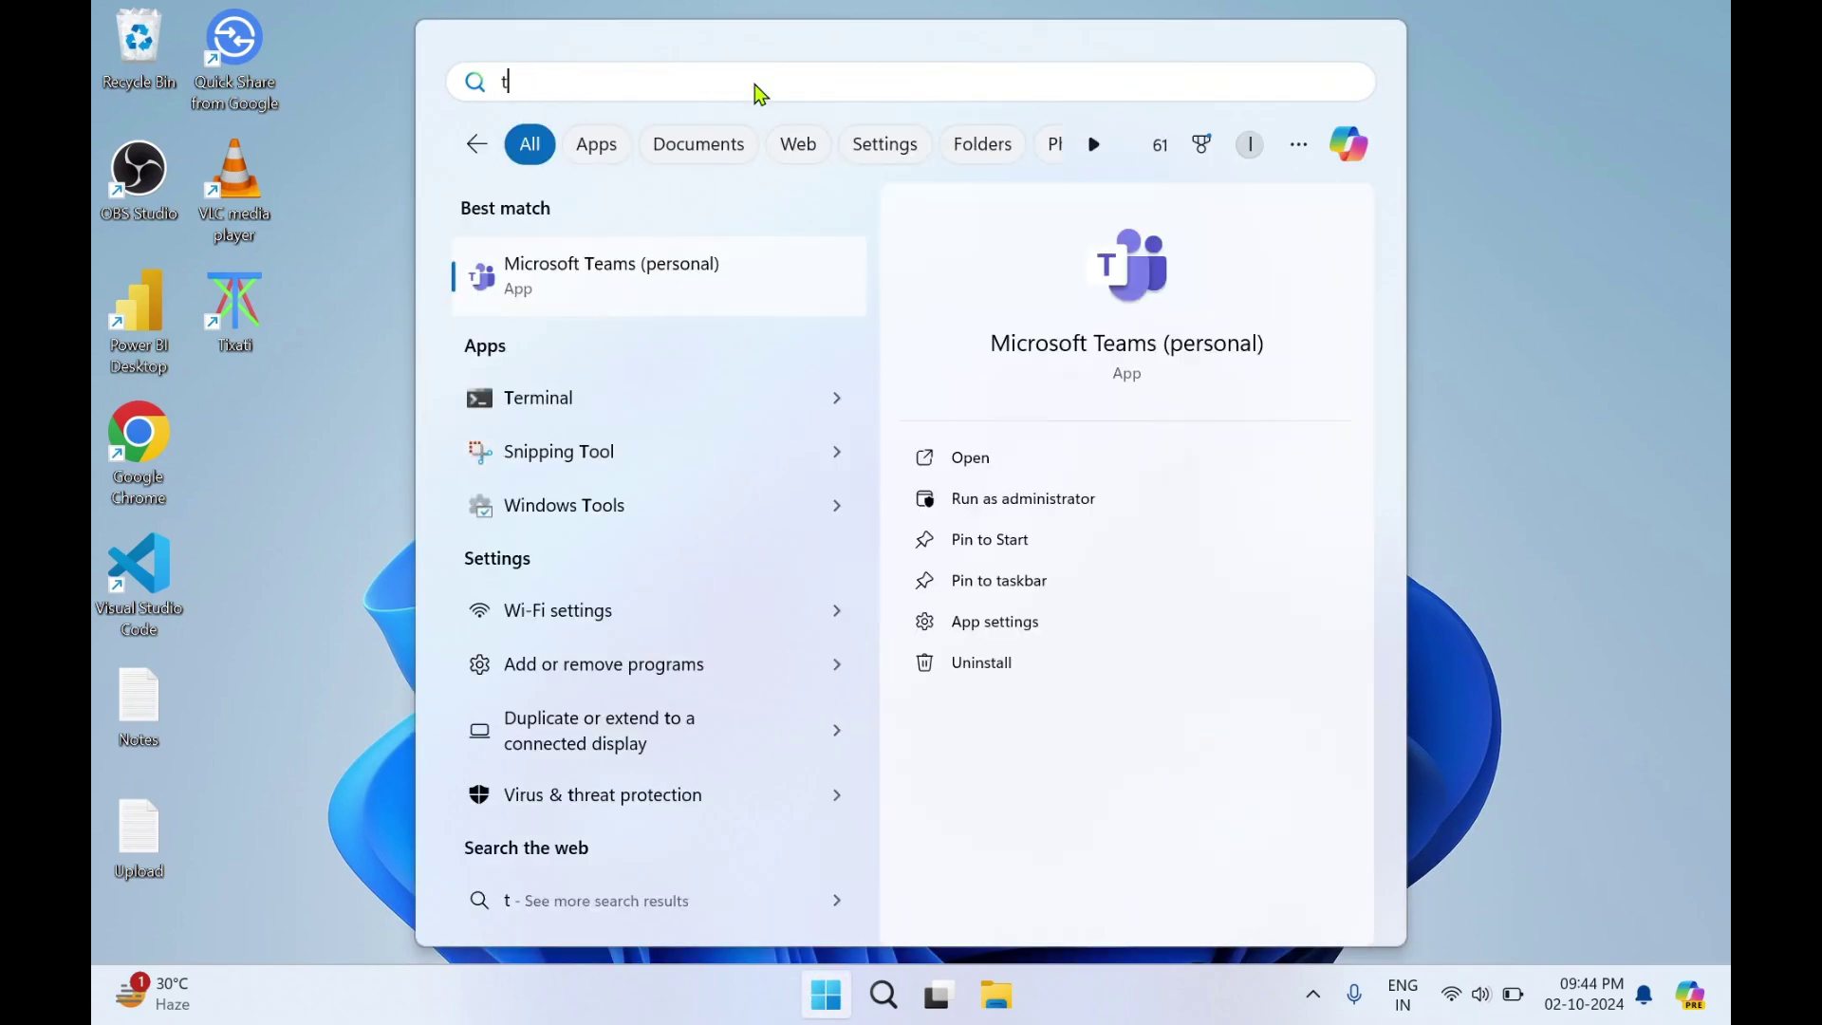
pyautogui.write('ixati')
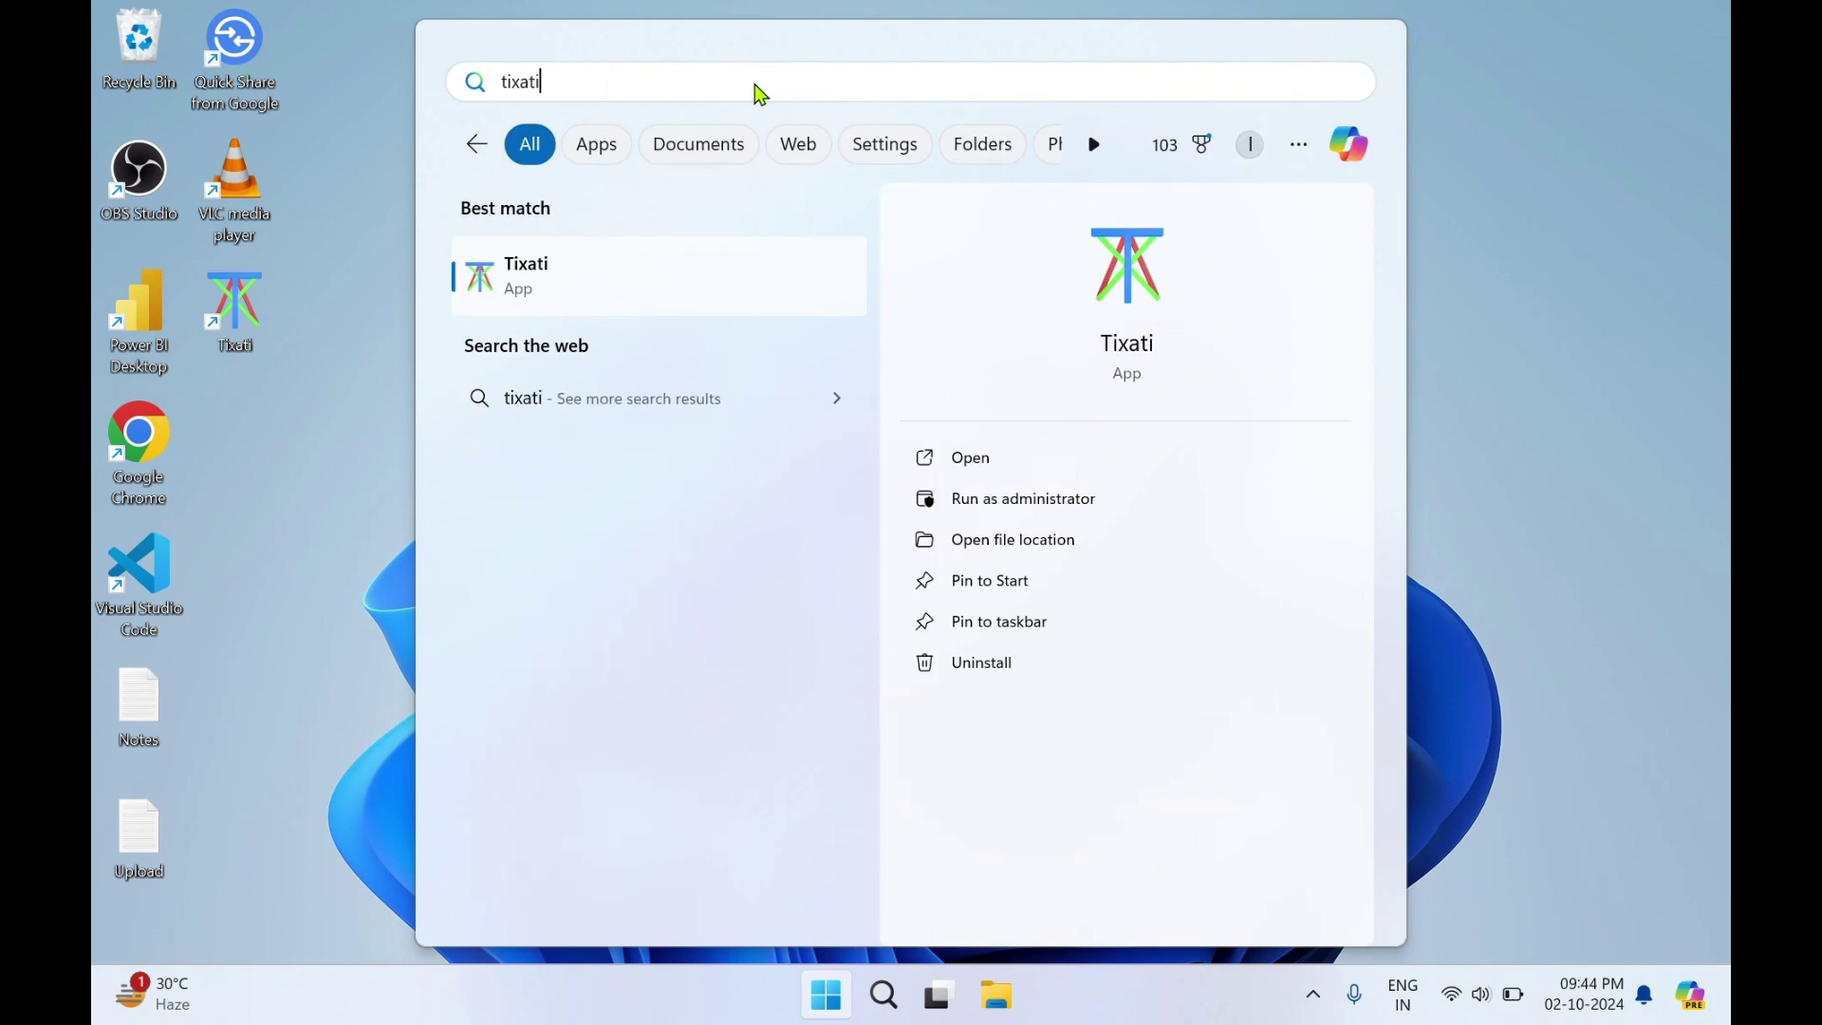
pyautogui.click(980, 469)
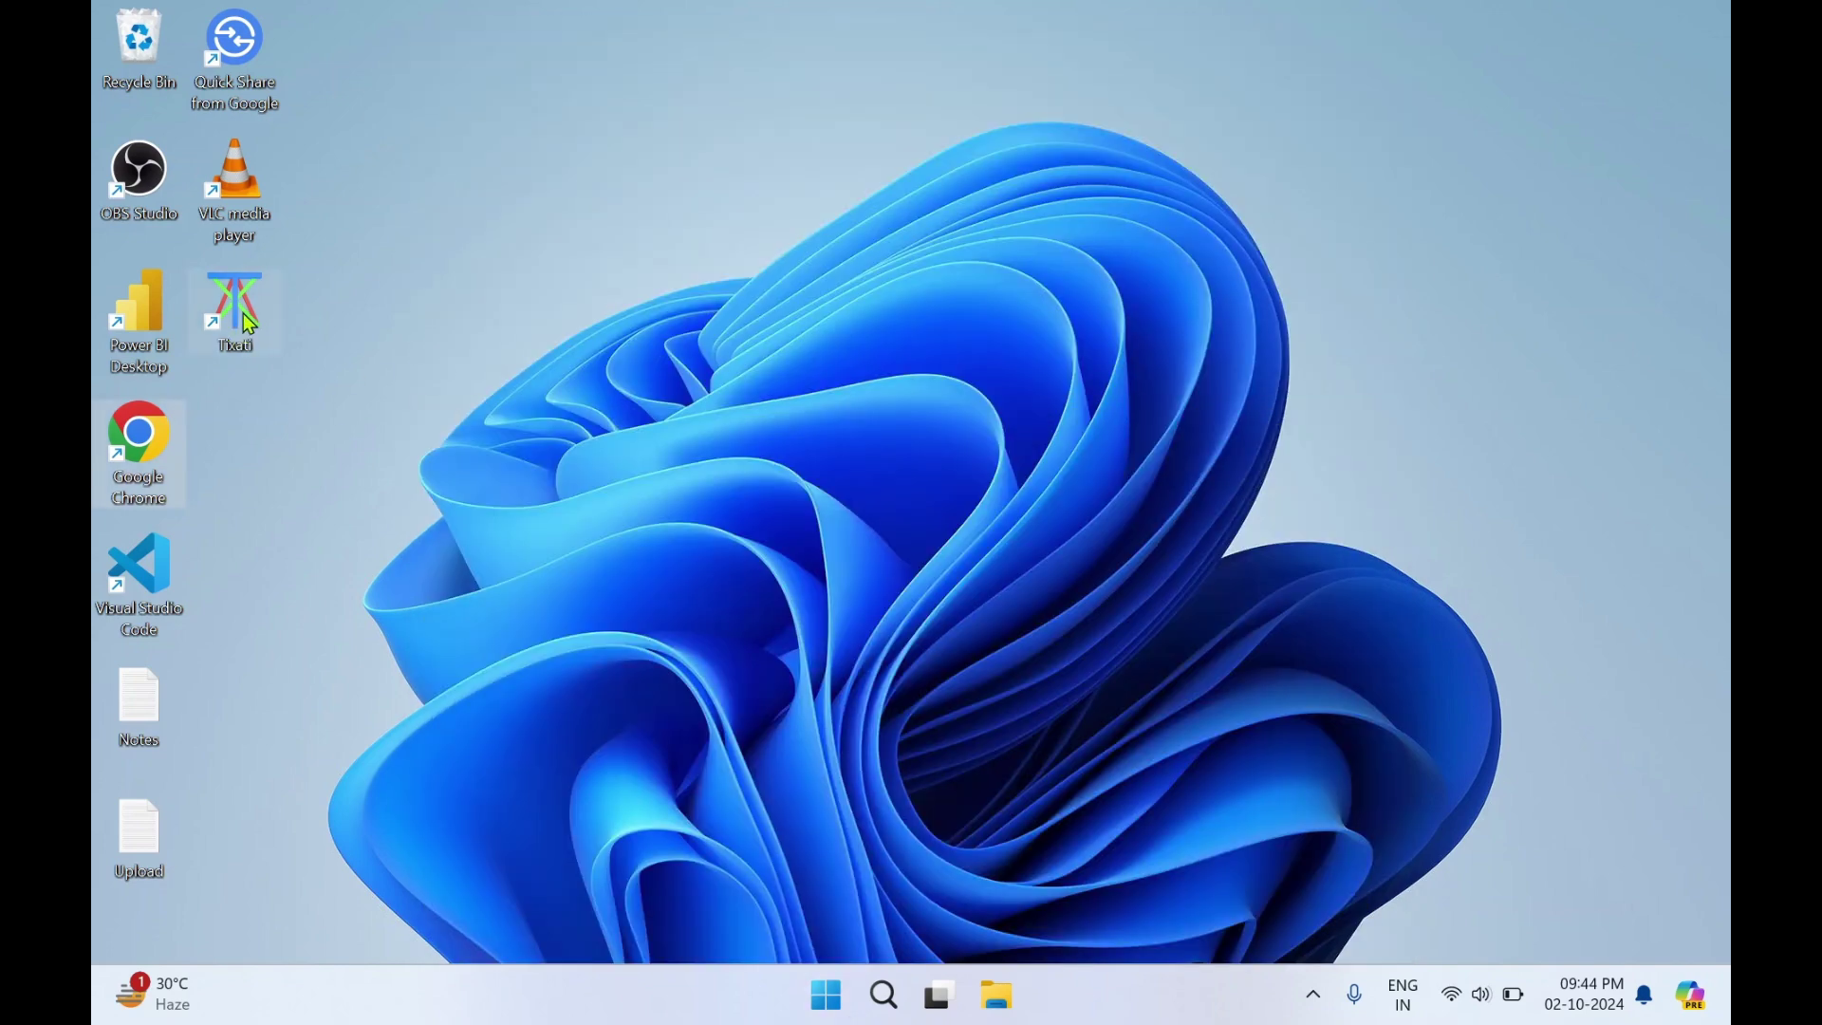
# - Launch Tixati, accept its licence, replace the user name, and complete setup with port 48070
pyautogui.doubleClick(252, 320)
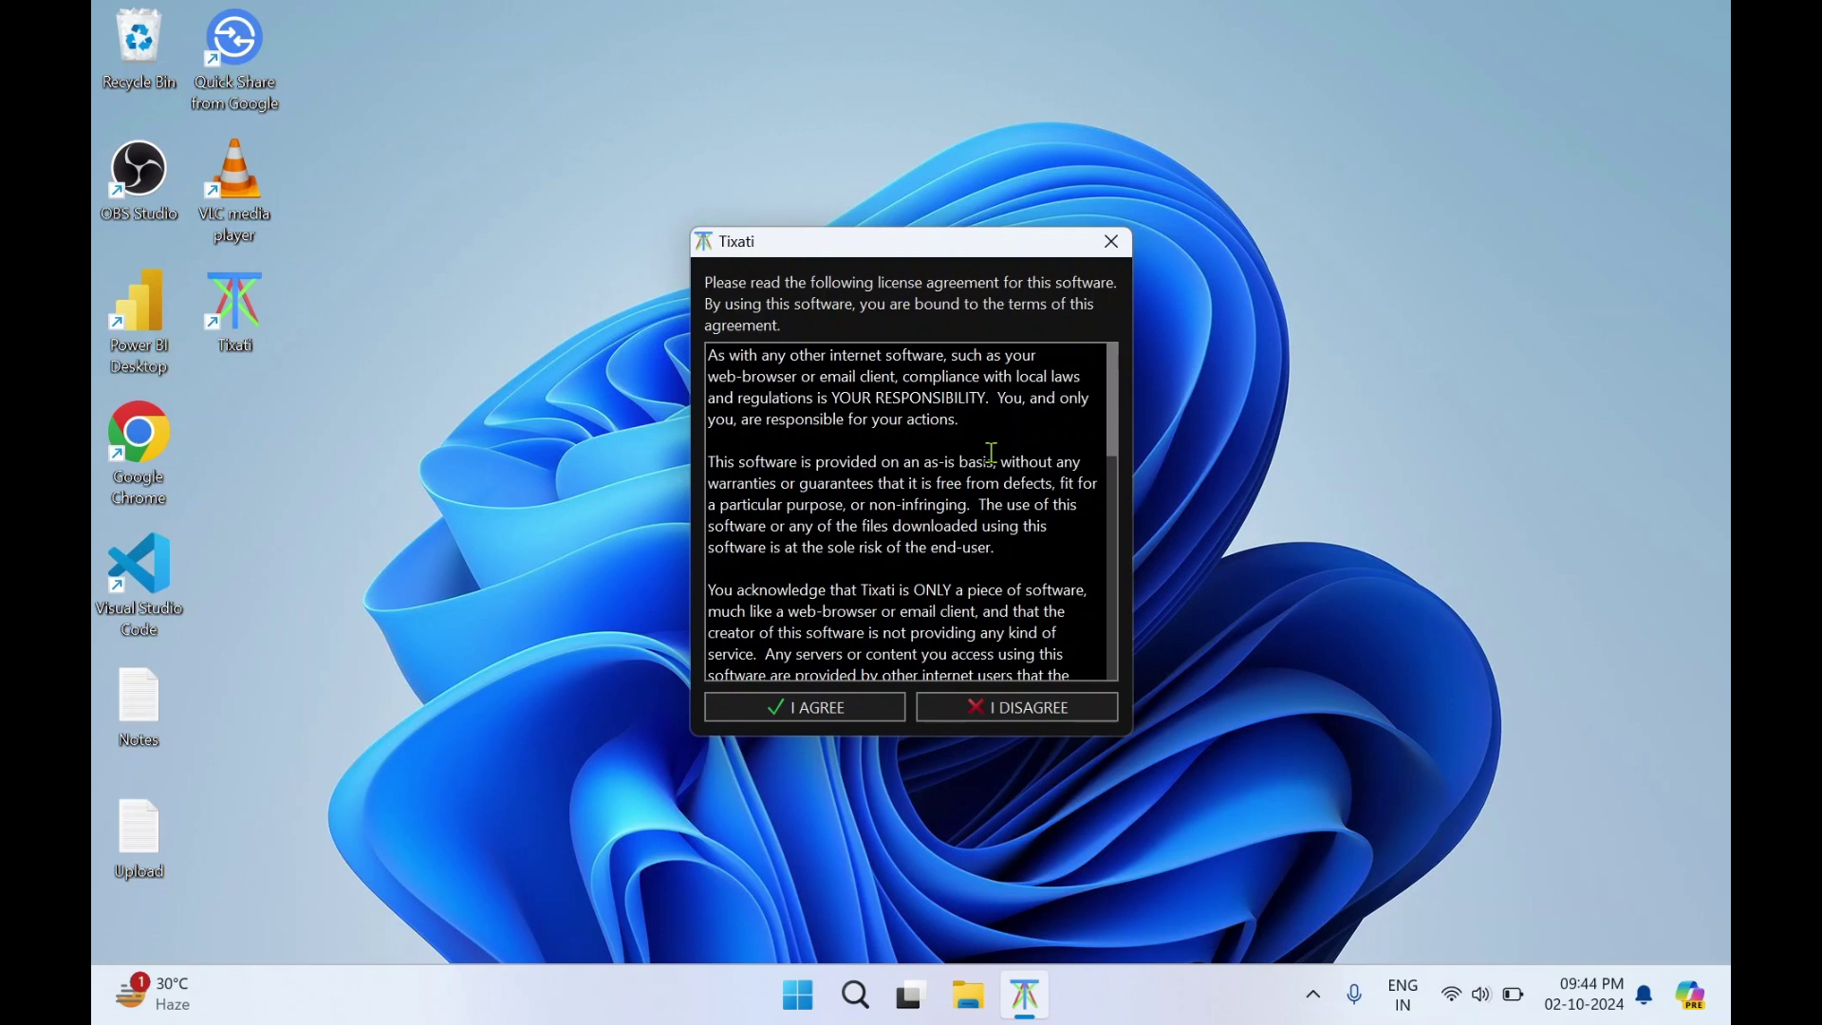
pyautogui.scroll(-10, 991, 453)
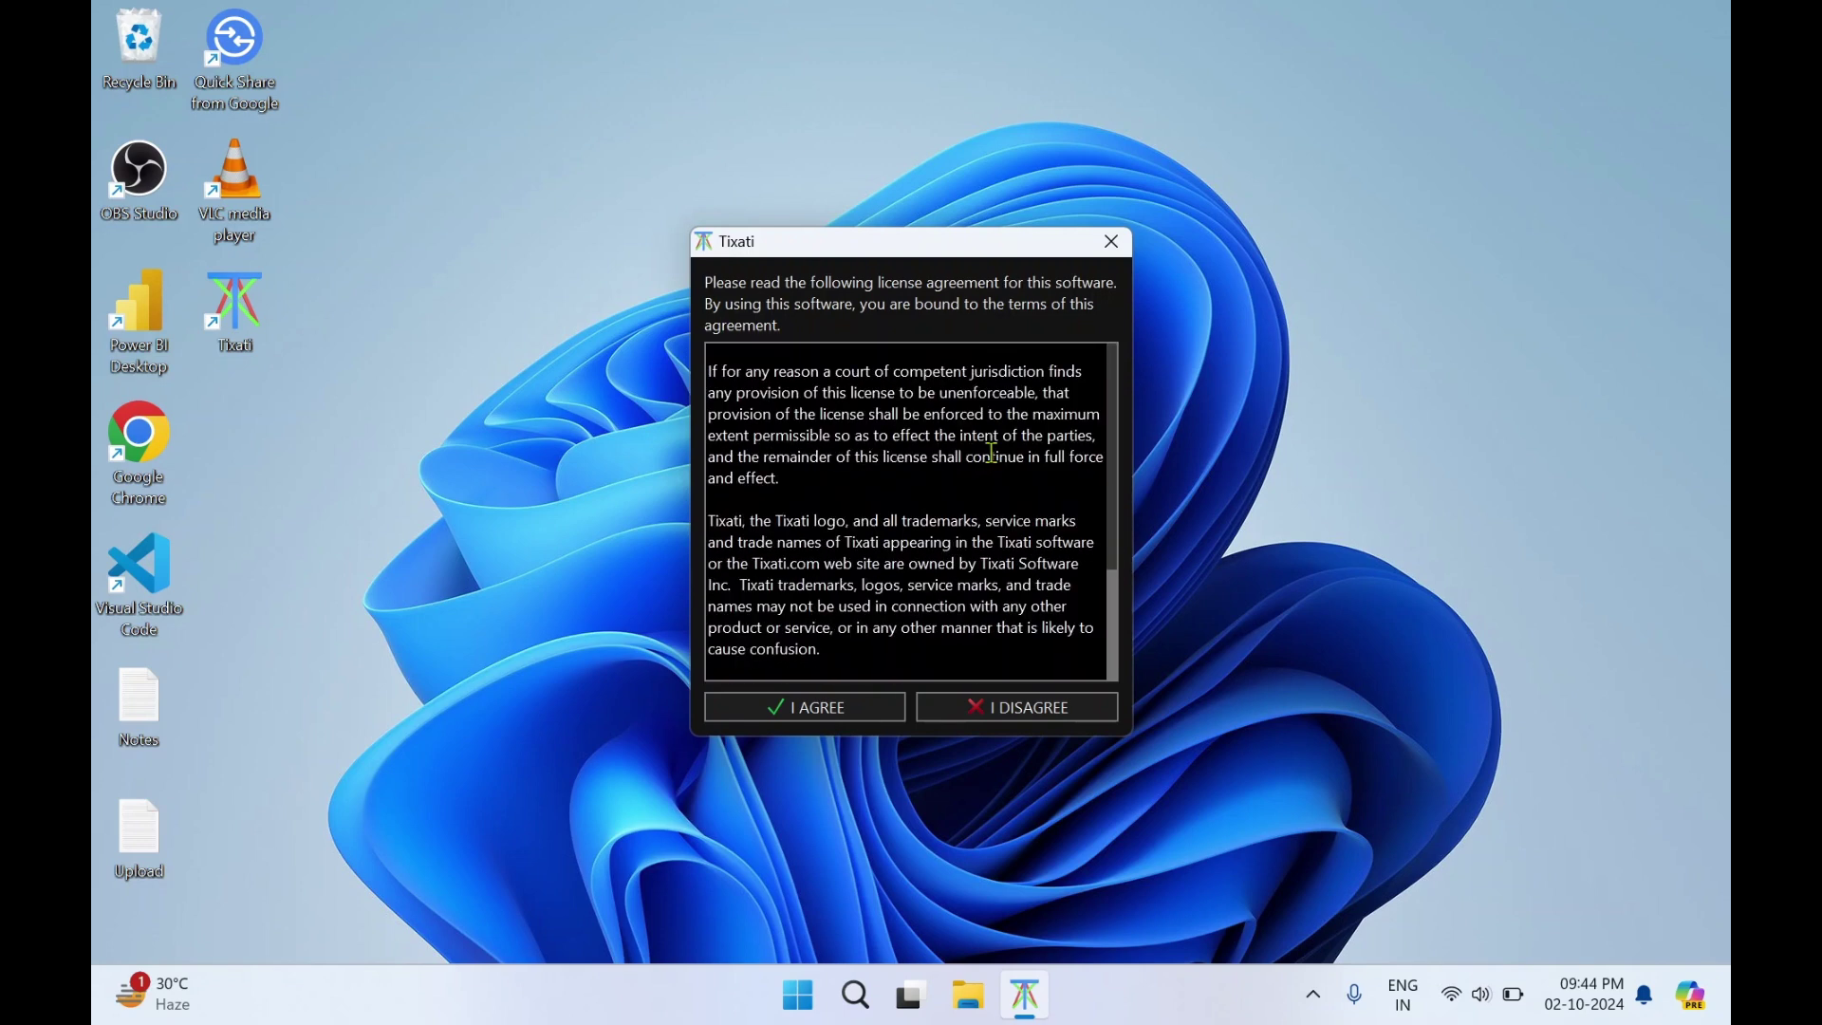
pyautogui.click(825, 710)
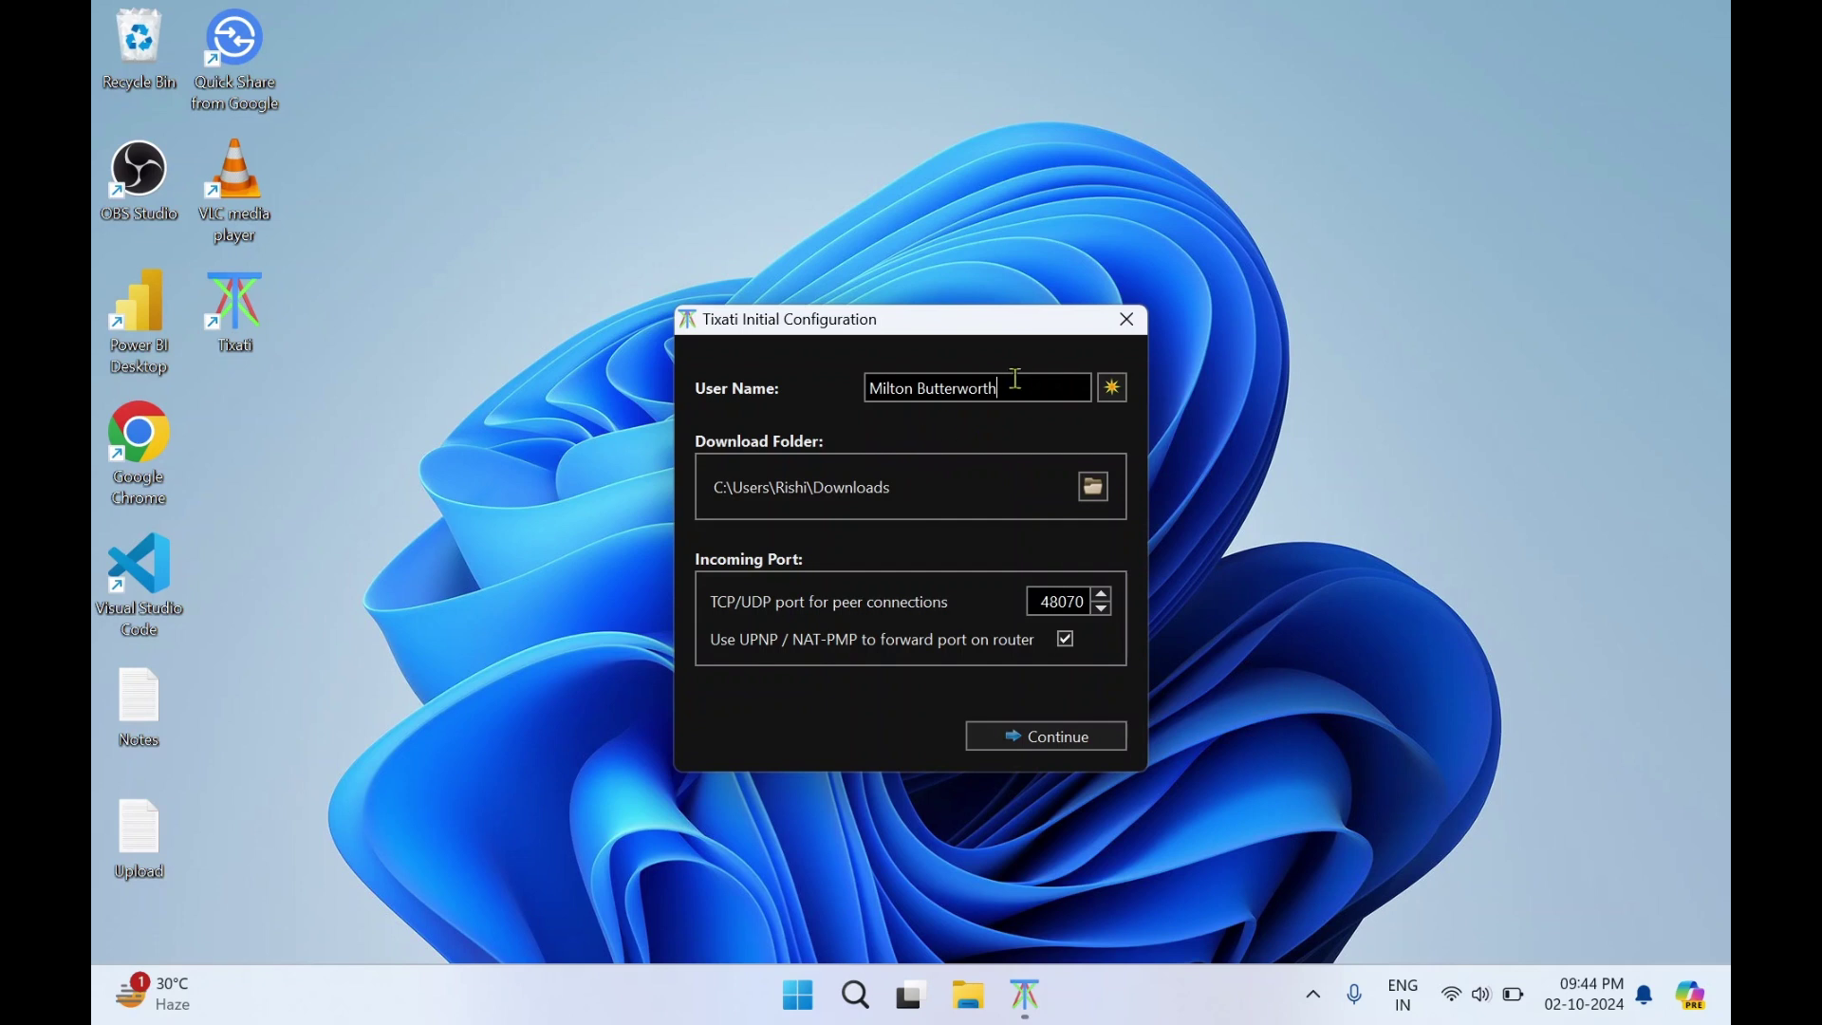
pyautogui.moveTo(1017, 382); pyautogui.dragTo(813, 399)
pyautogui.write('abc')
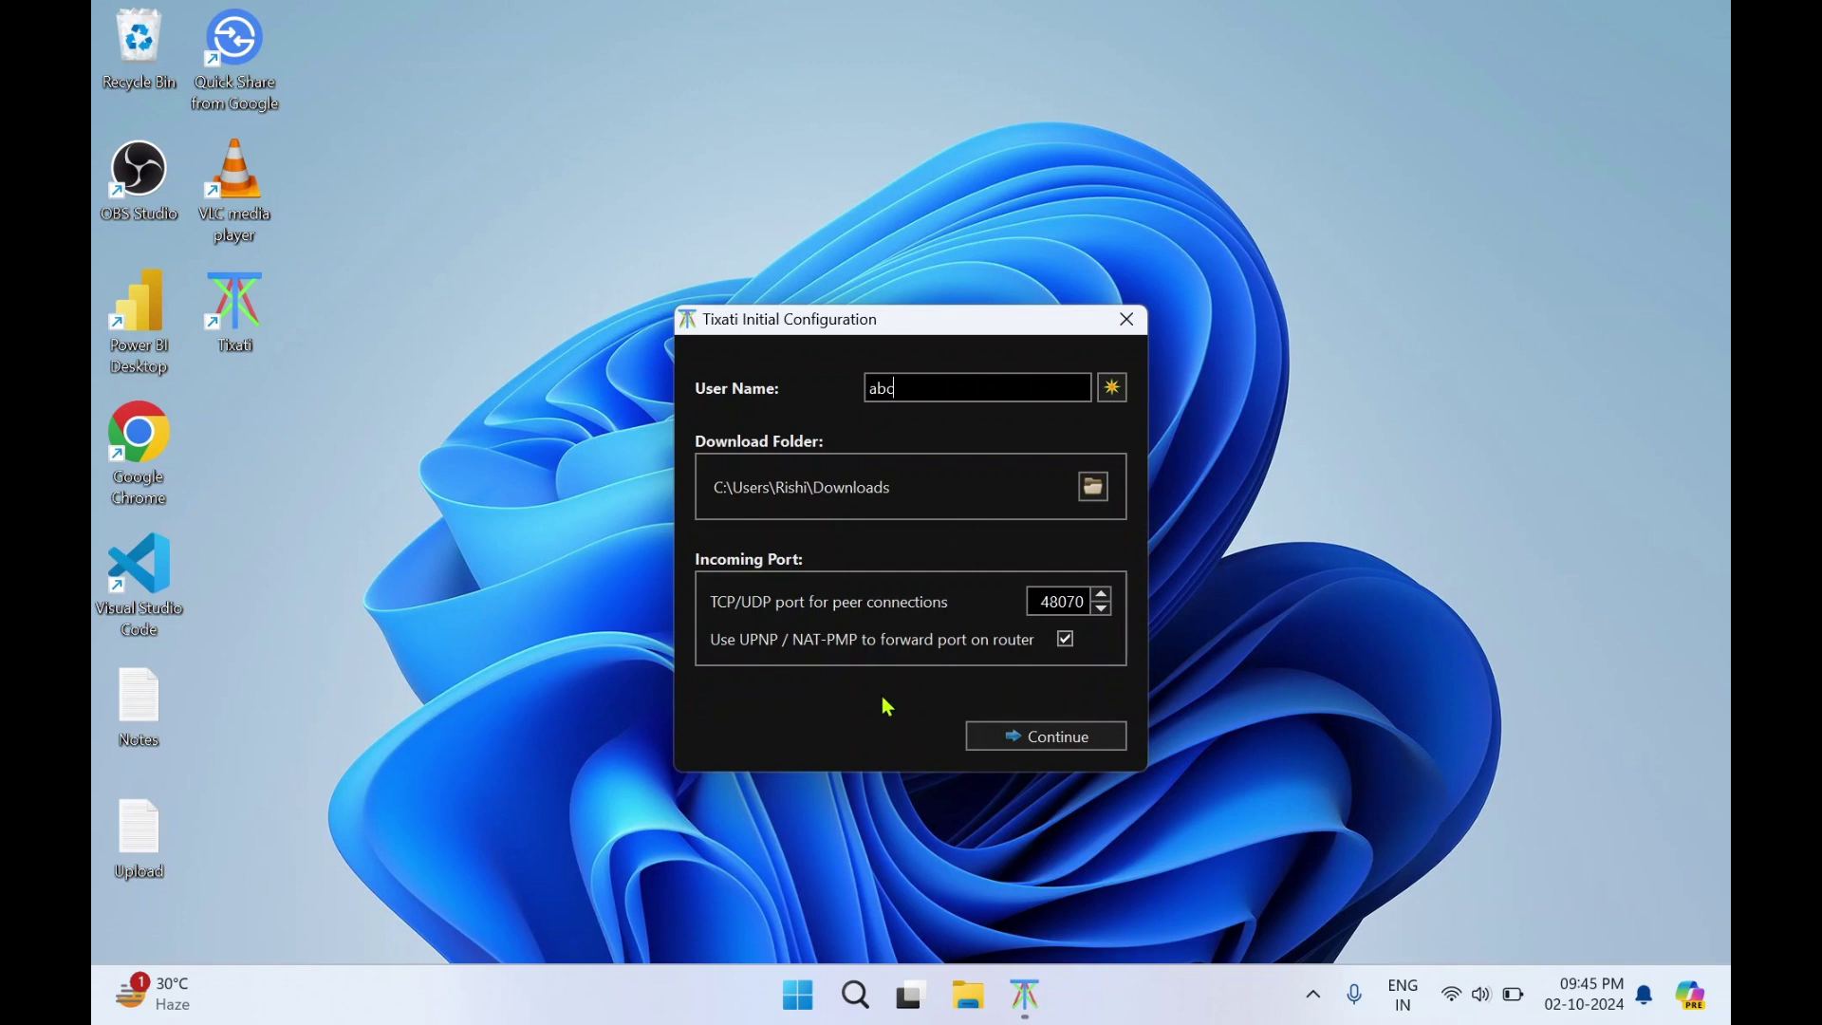
pyautogui.click(1051, 738)
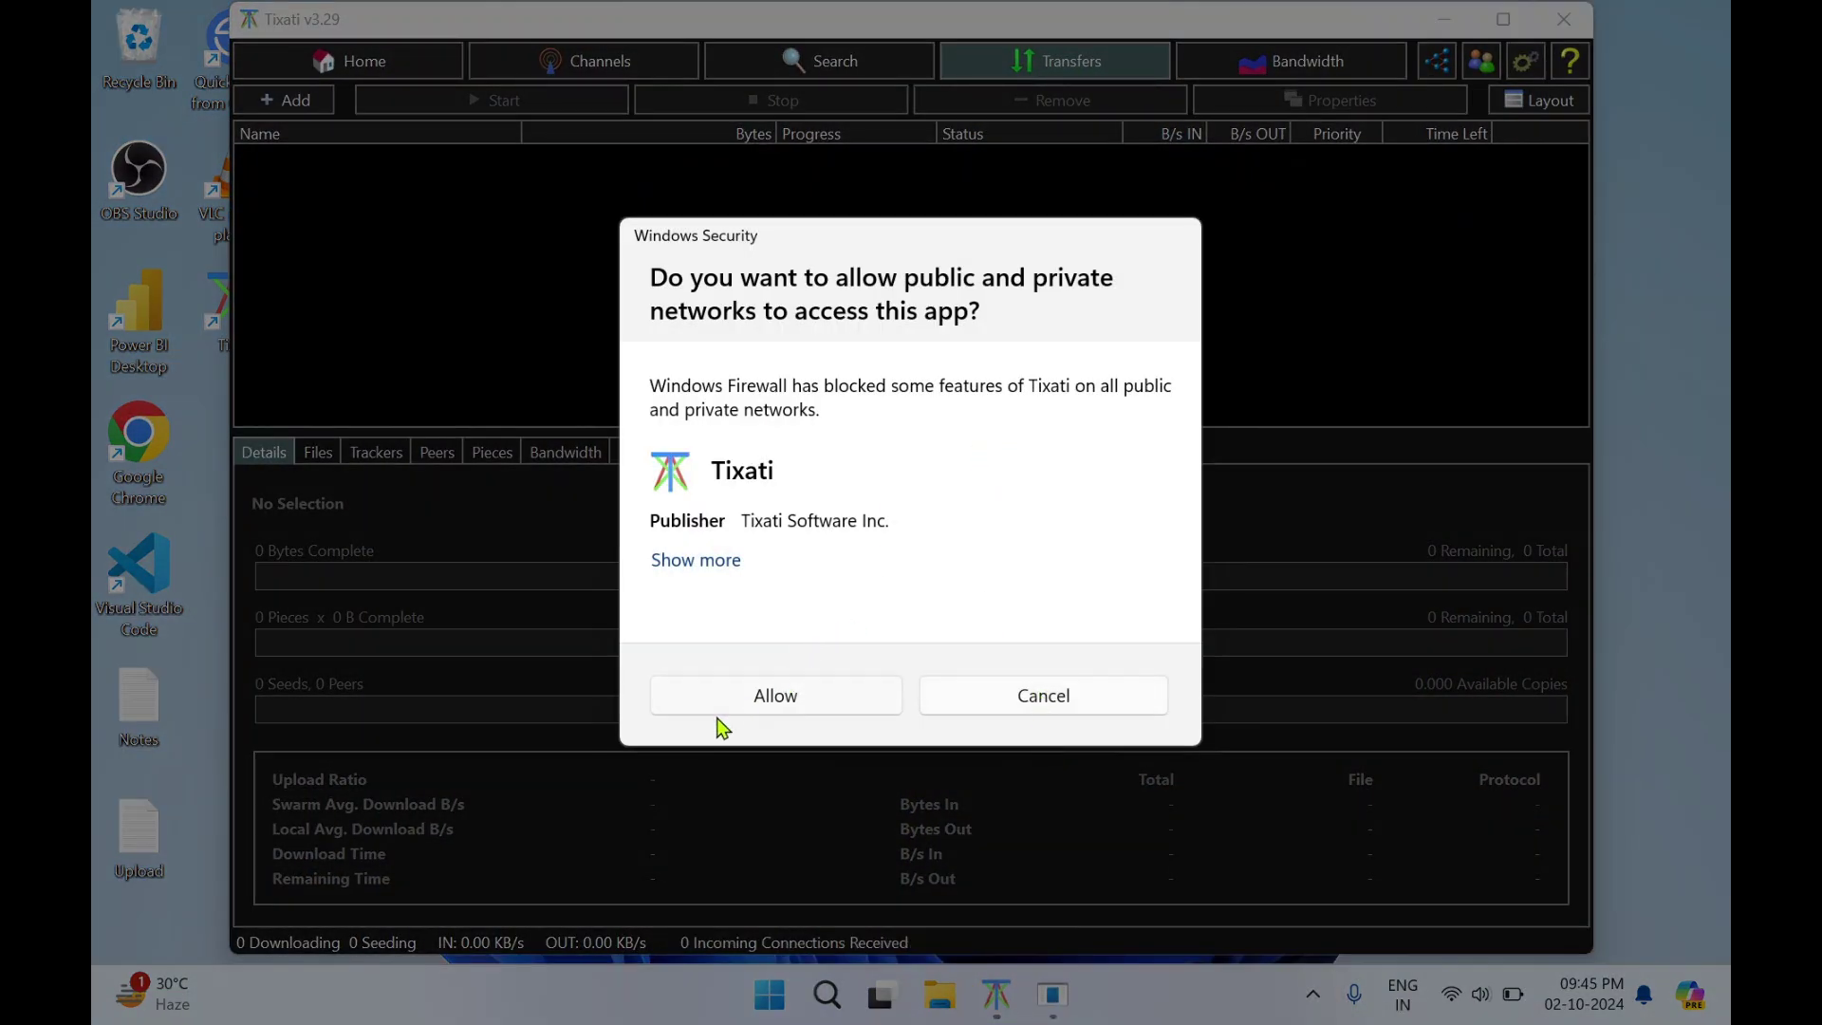
# - Allow Tixati through Windows Firewall and confirm its magnet, torrent and dsc associations
pyautogui.click(784, 708)
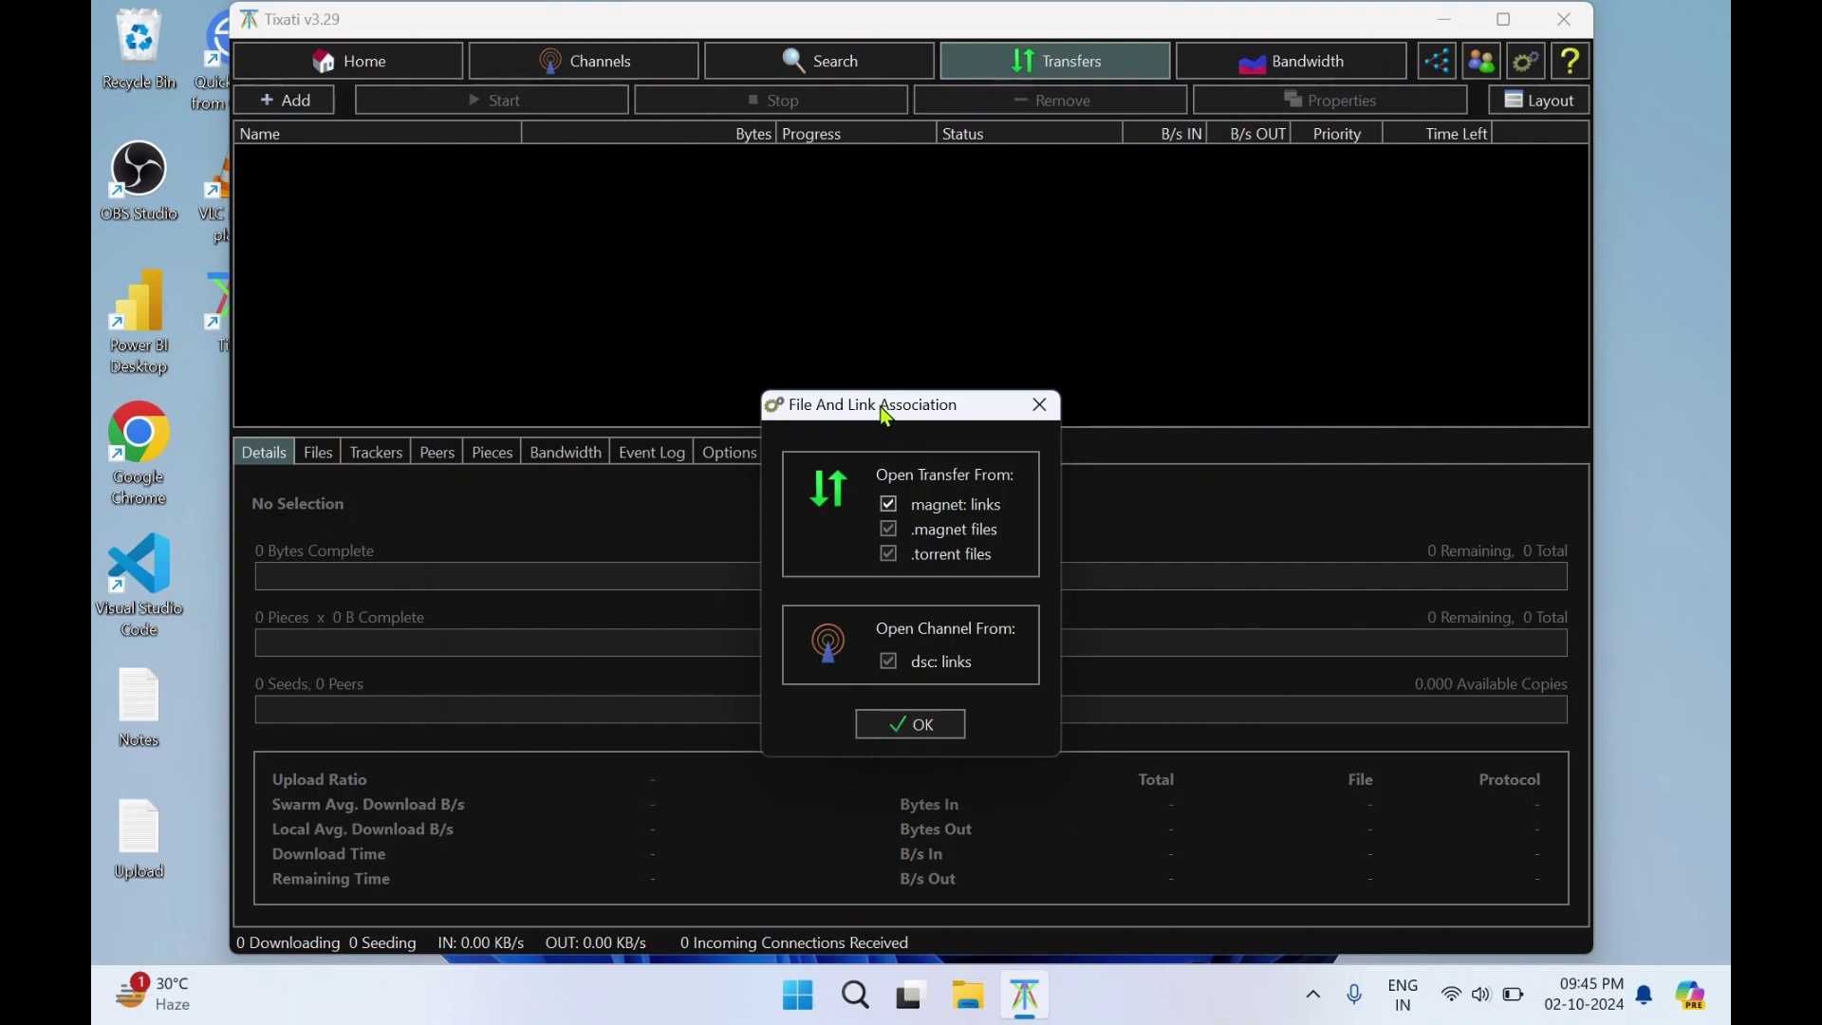
pyautogui.moveTo(885, 415); pyautogui.dragTo(882, 323)
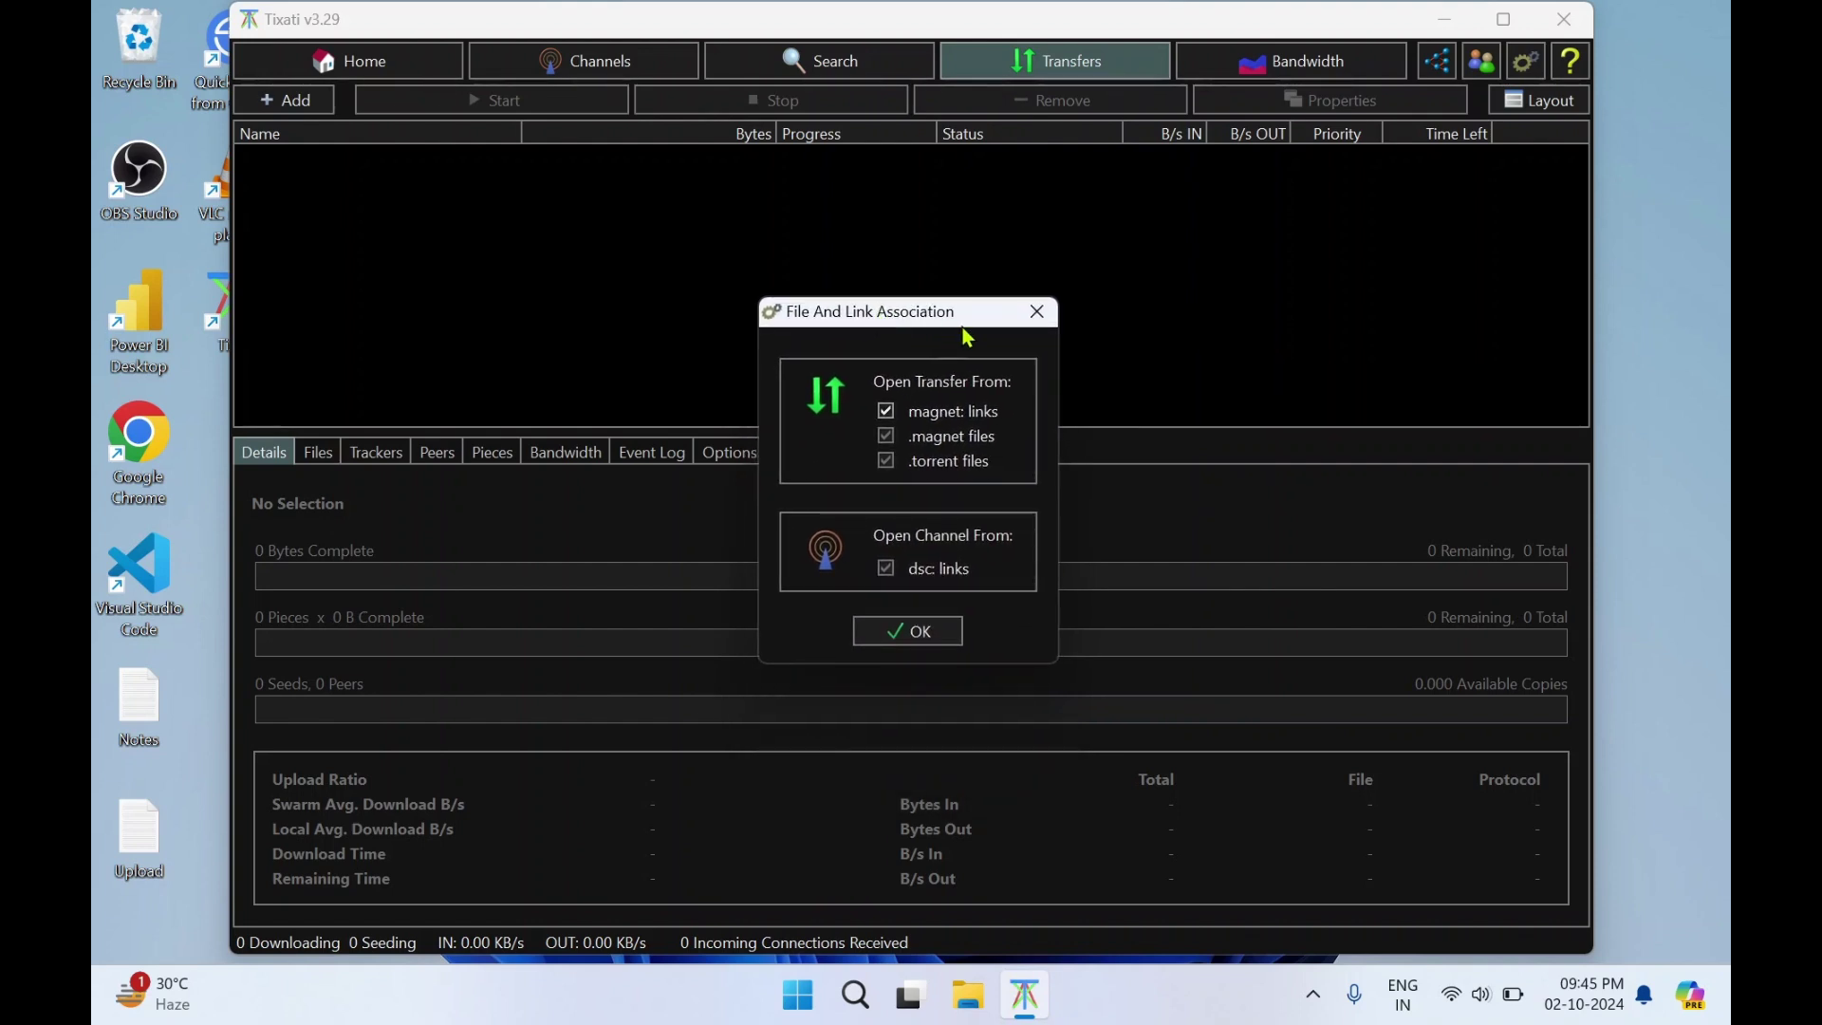
pyautogui.click(913, 632)
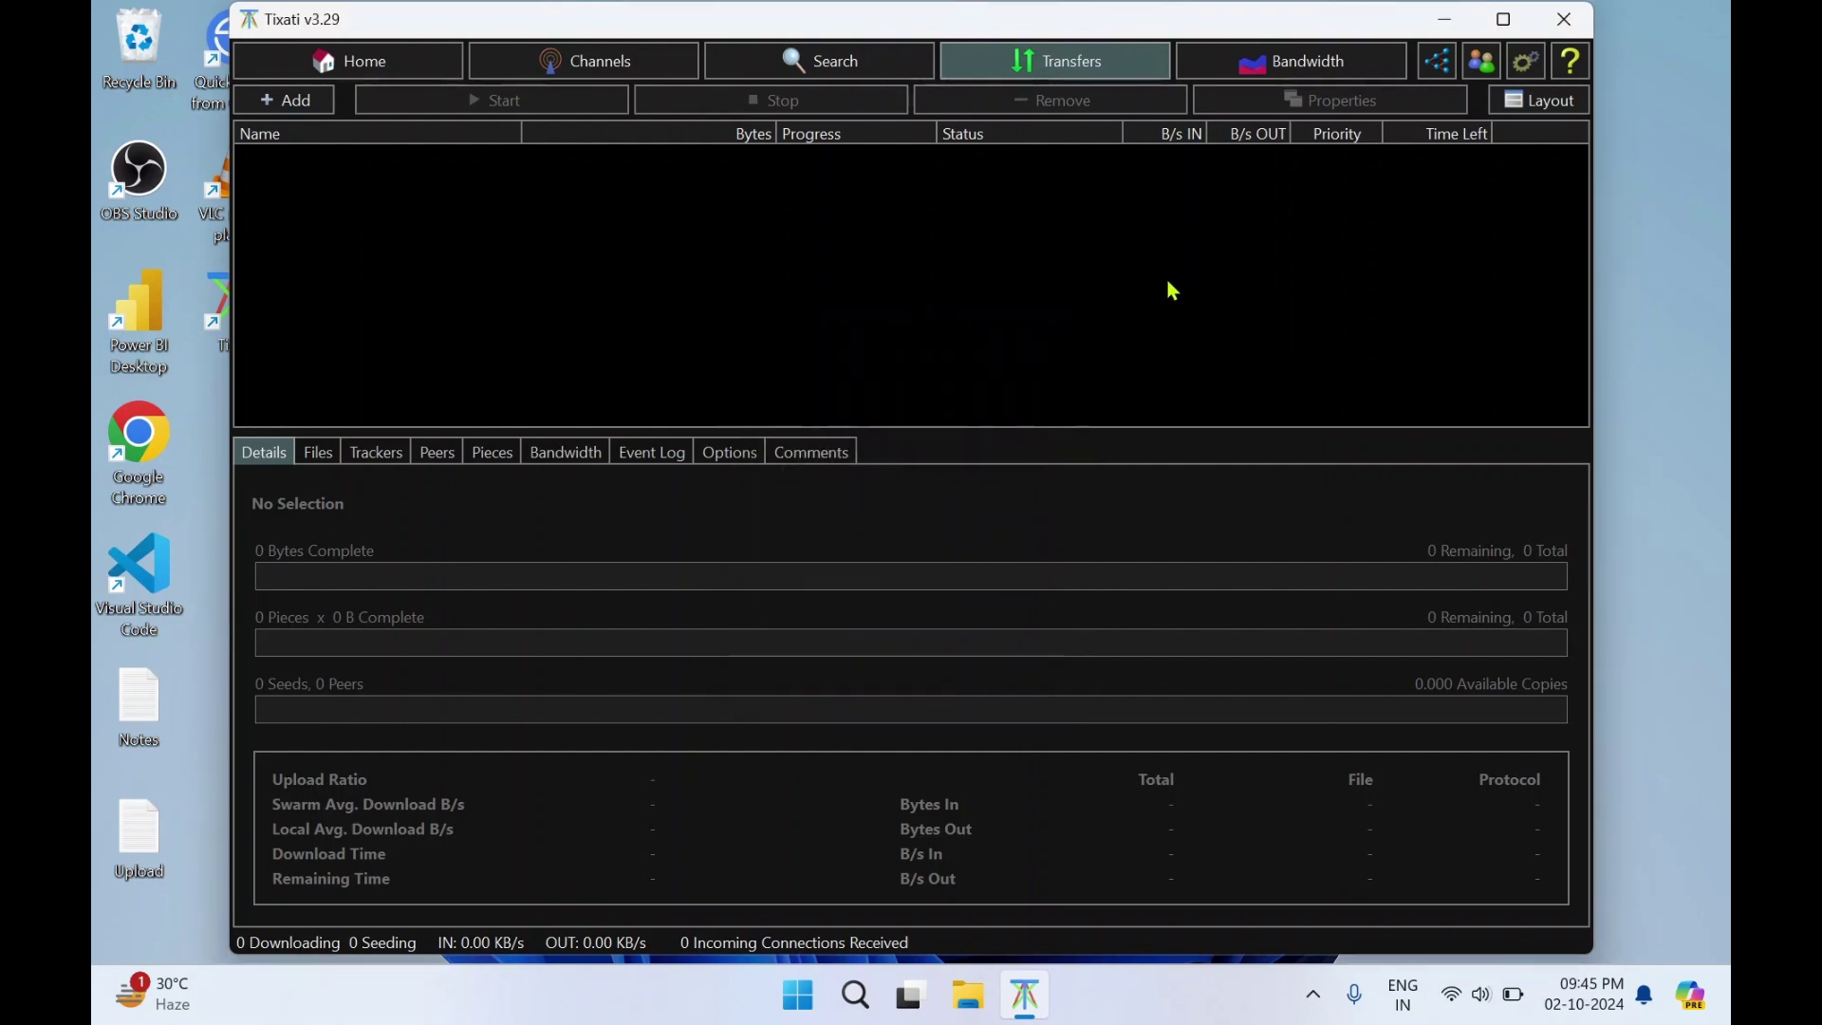
# - Maximize the Tixati window showing the empty Transfers list
pyautogui.click(1504, 19)
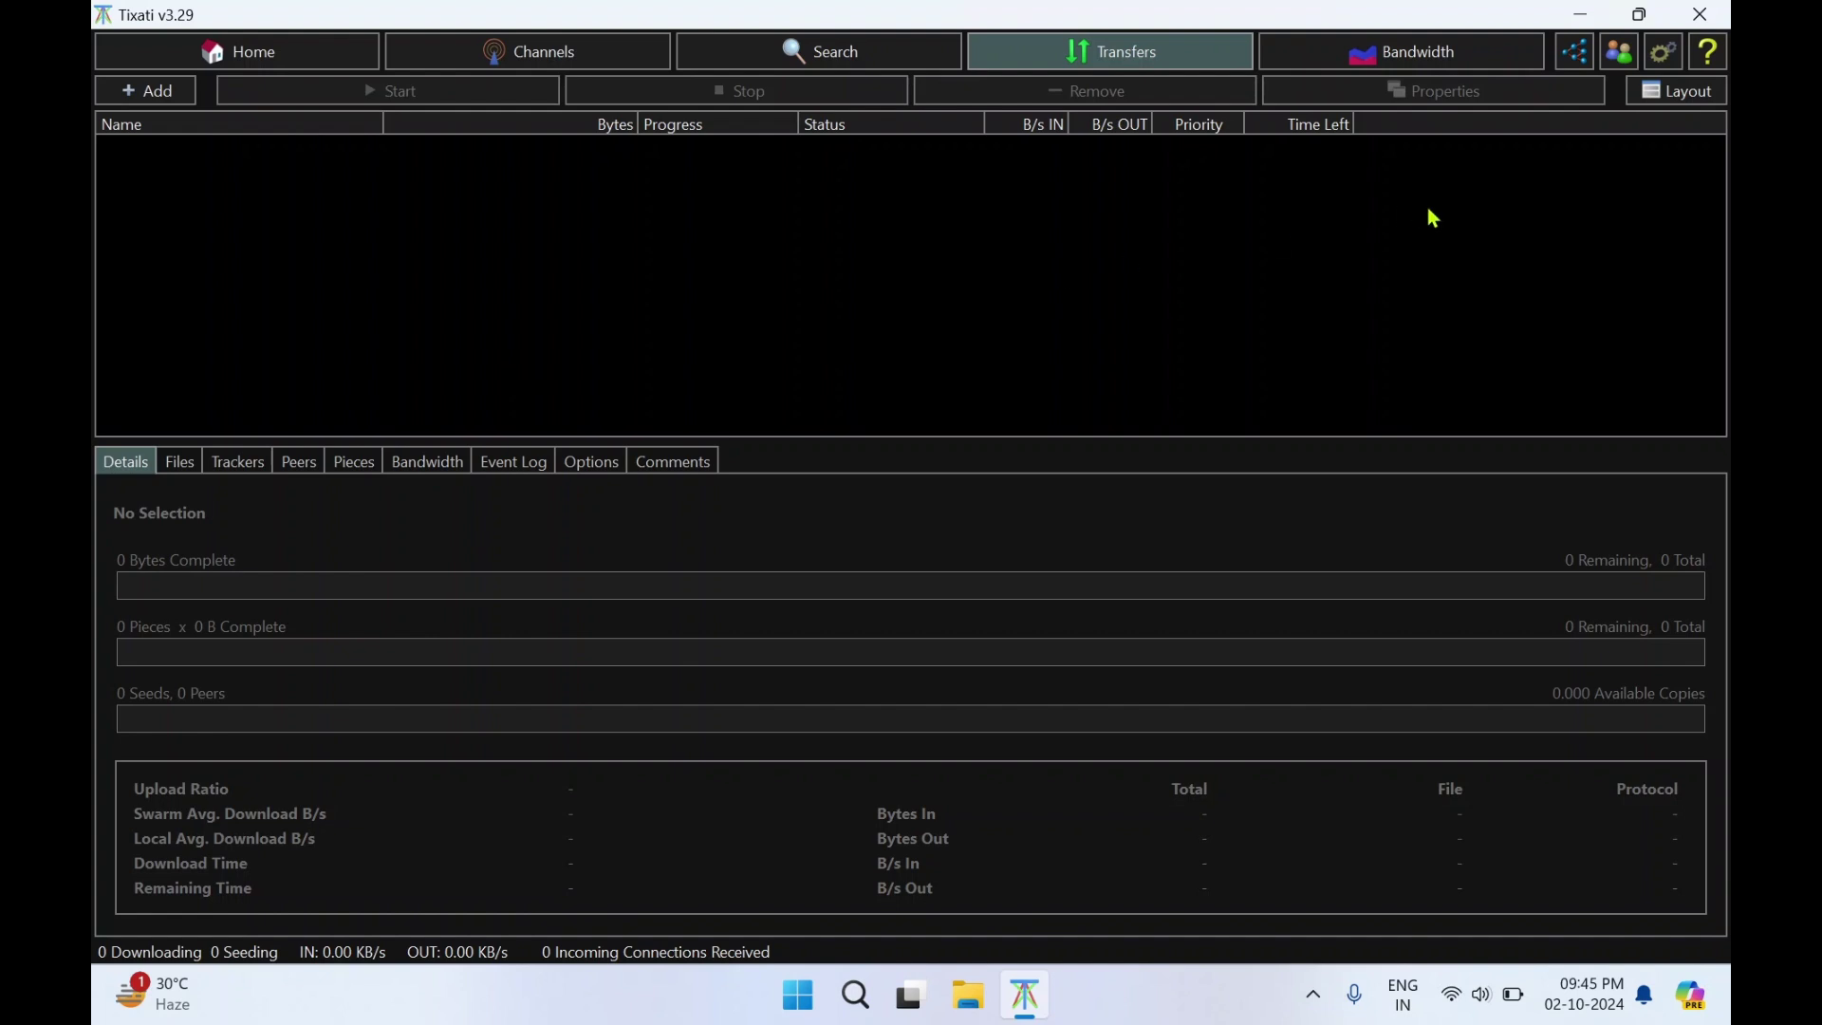
# - Close Tixati, choosing to completely exit the program instead of minimizing to the tray
pyautogui.click(1700, 15)
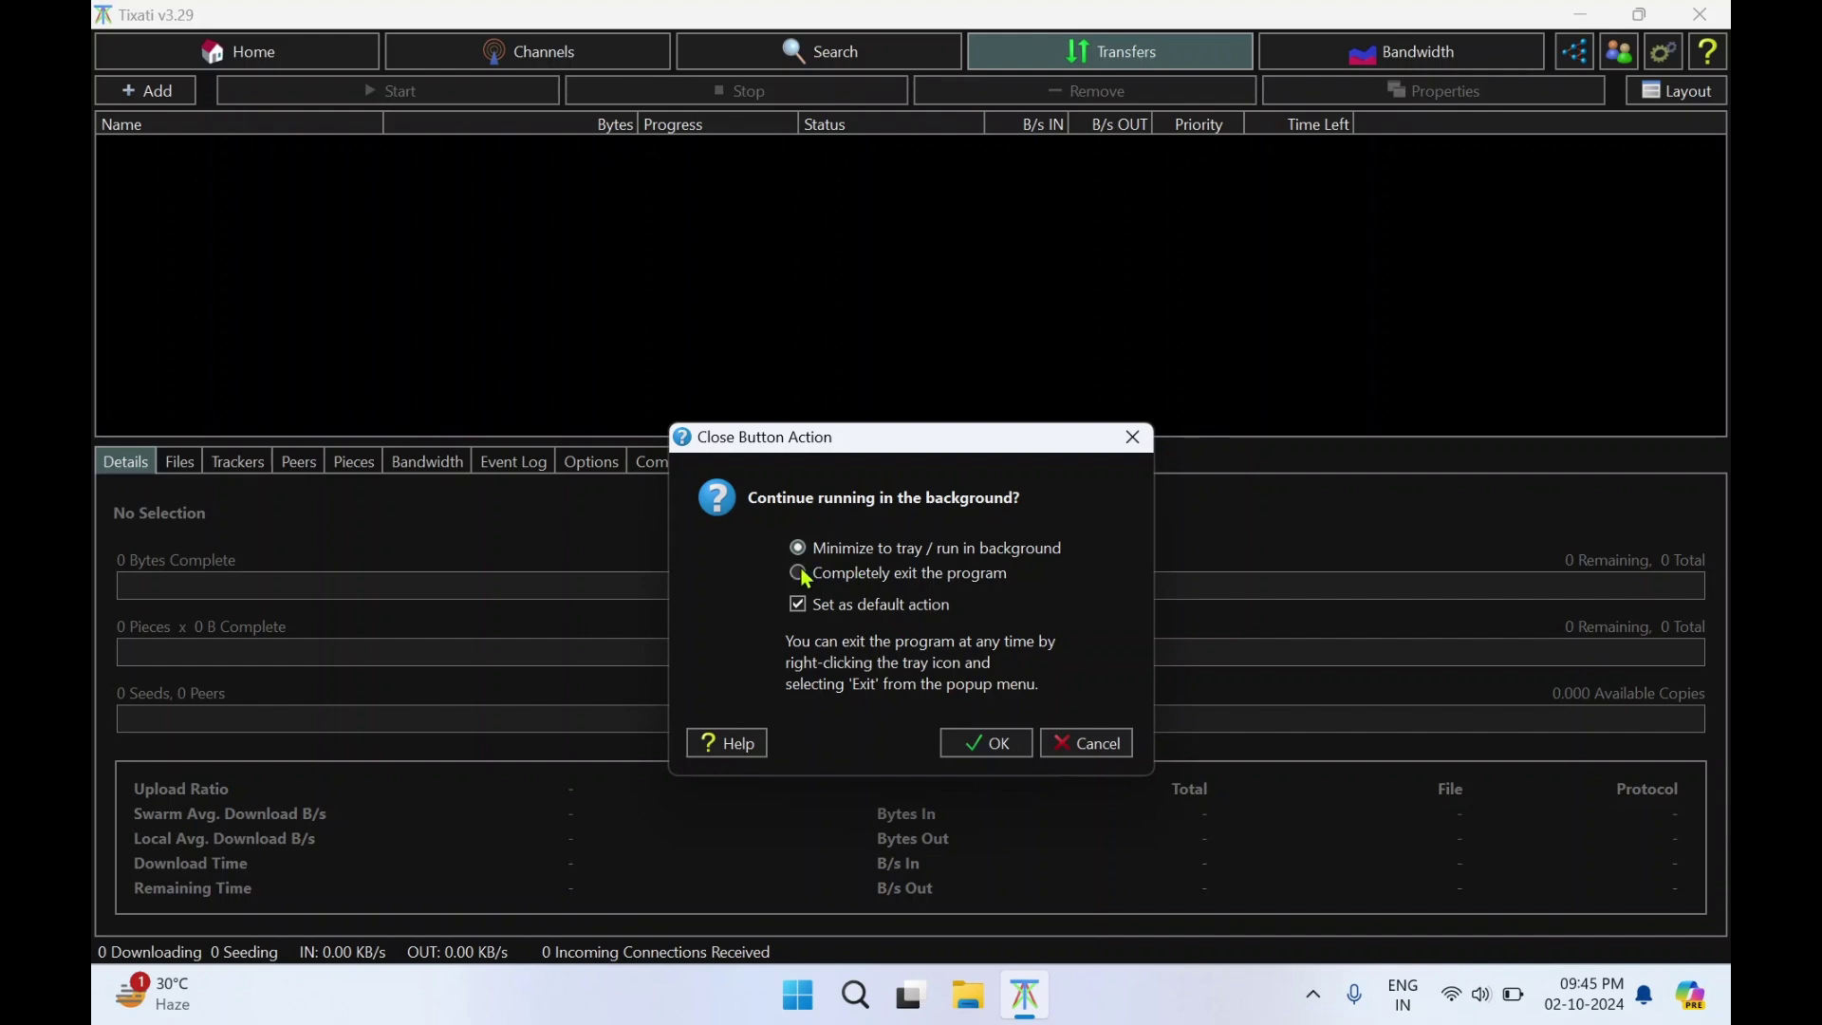
pyautogui.click(859, 574)
pyautogui.click(993, 744)
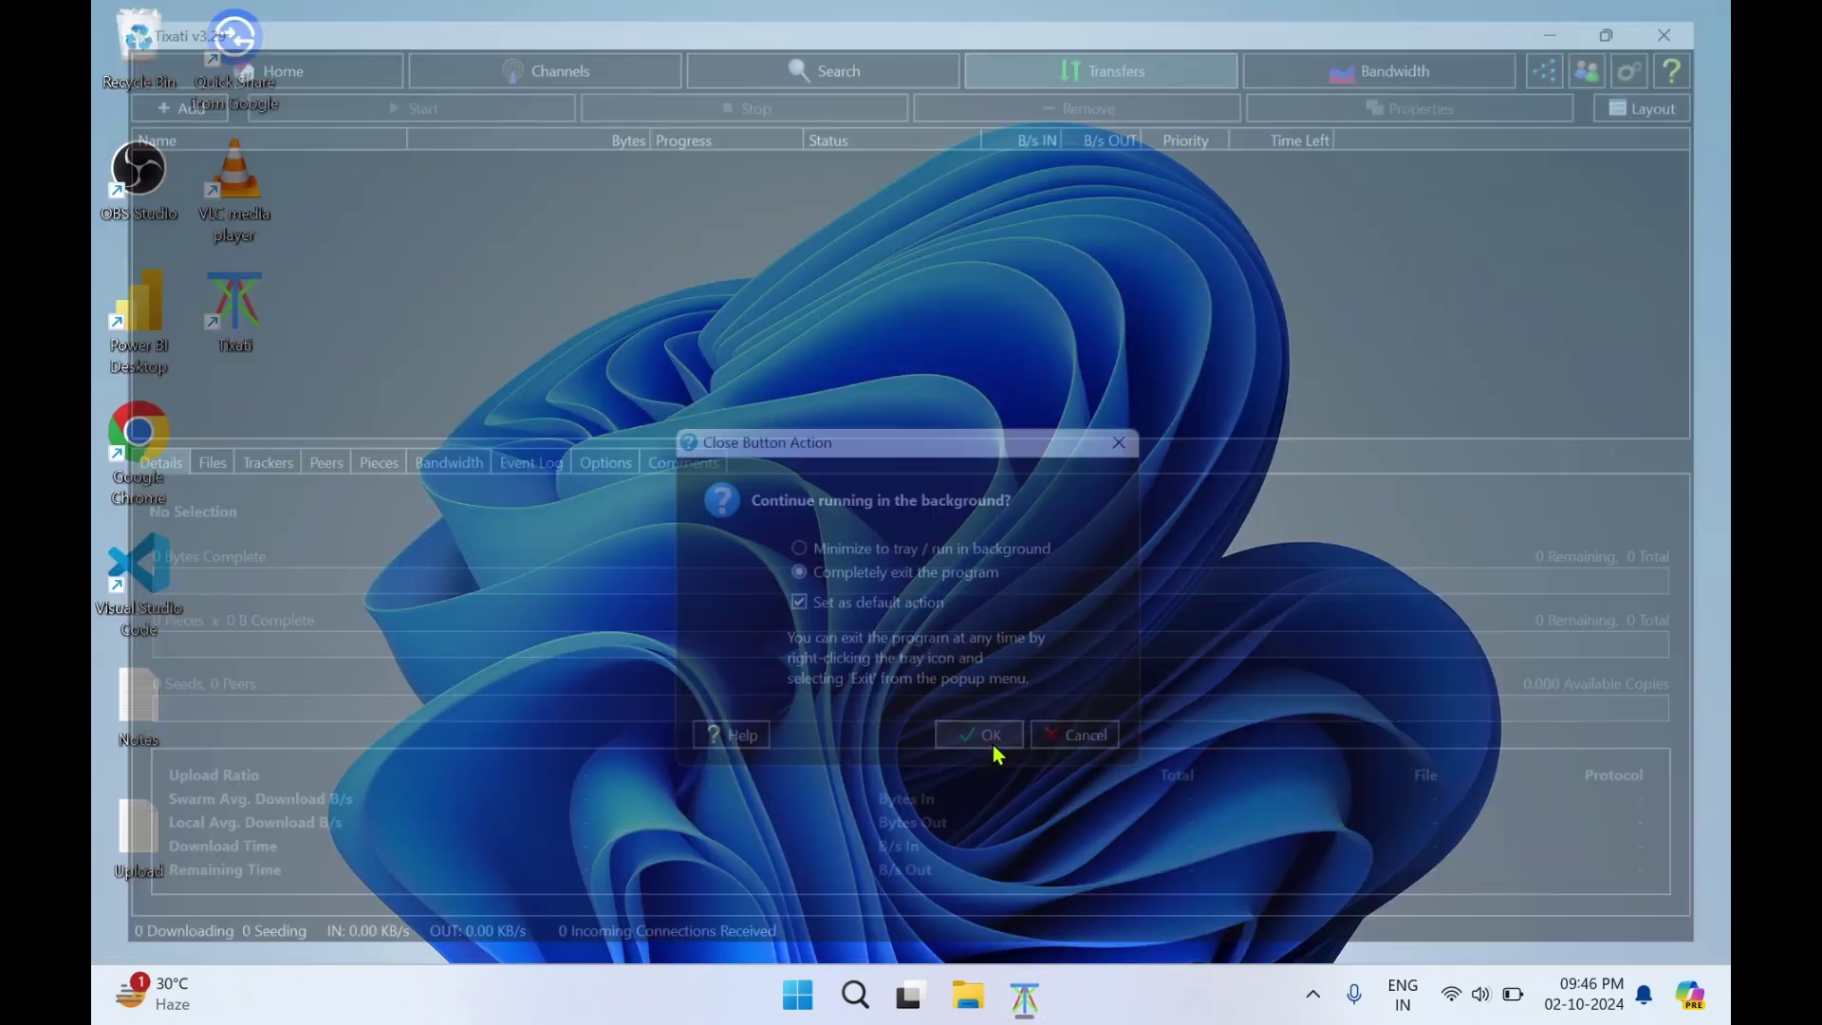